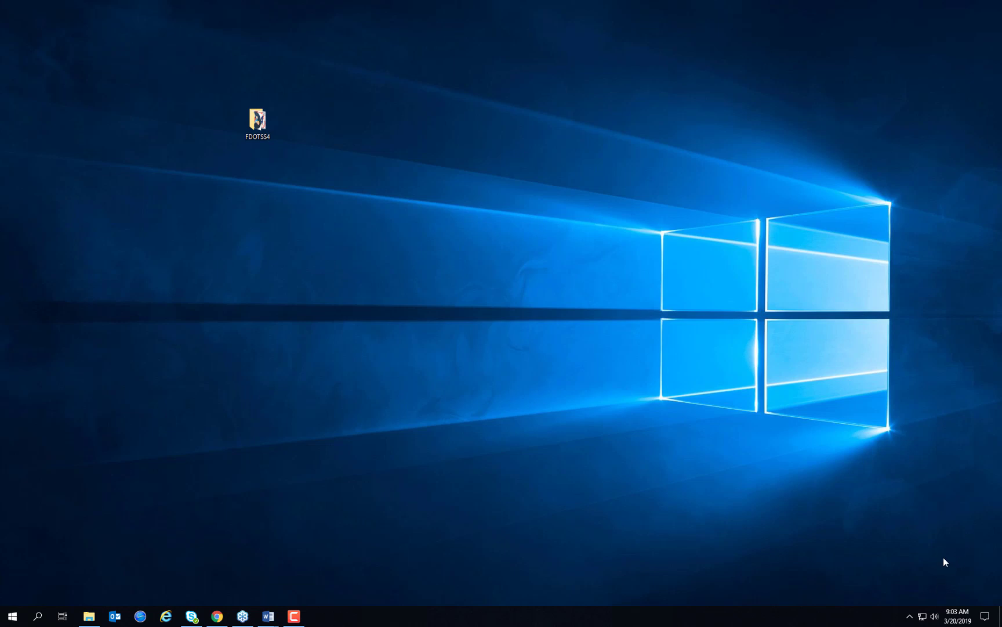
Open the Bentley CONNECTION Client window from its hidden tray icon, showing version 10.00.13.17
left_click(911, 614)
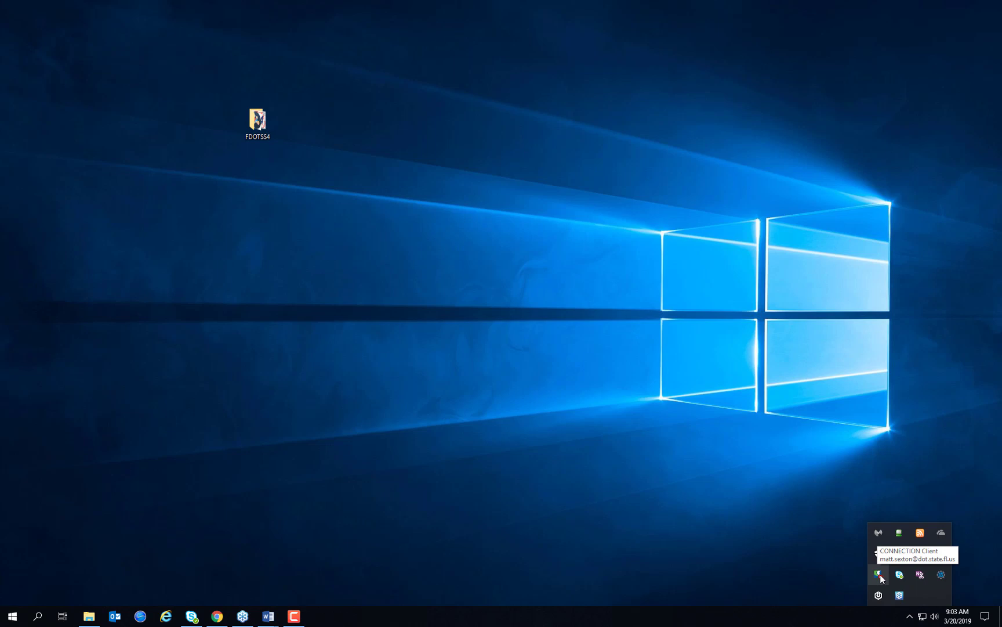
right_click(880, 575)
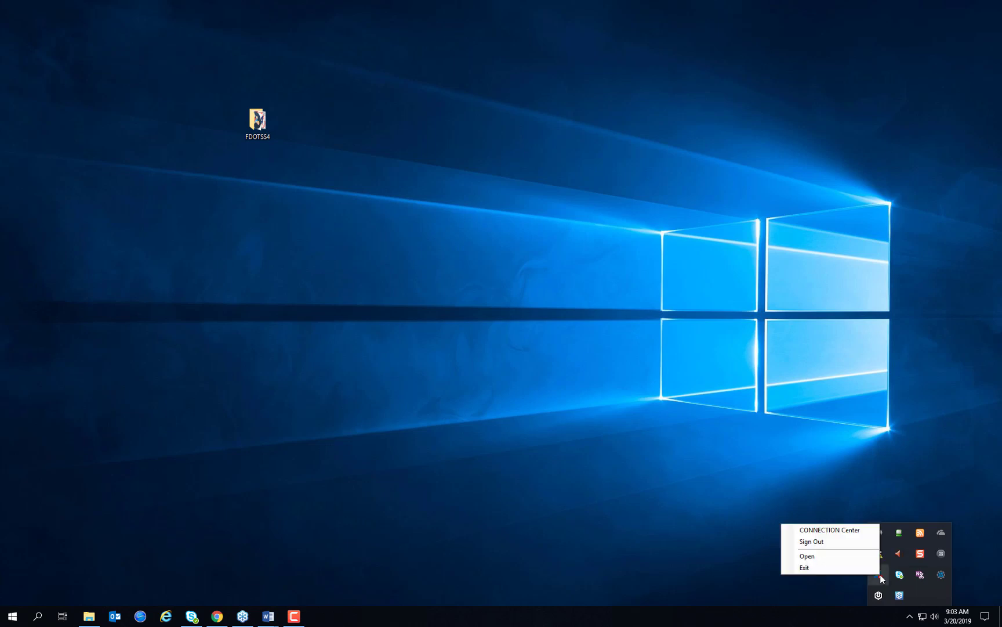
left_click(851, 562)
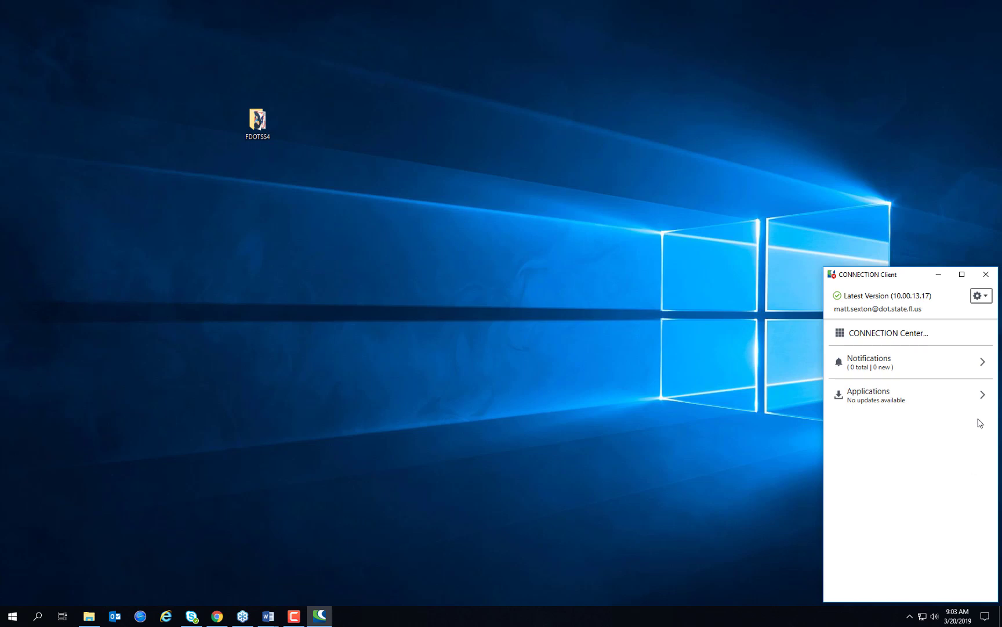
Open the client Preferences on the General page and place the dialog at the upper right
left_click(981, 296)
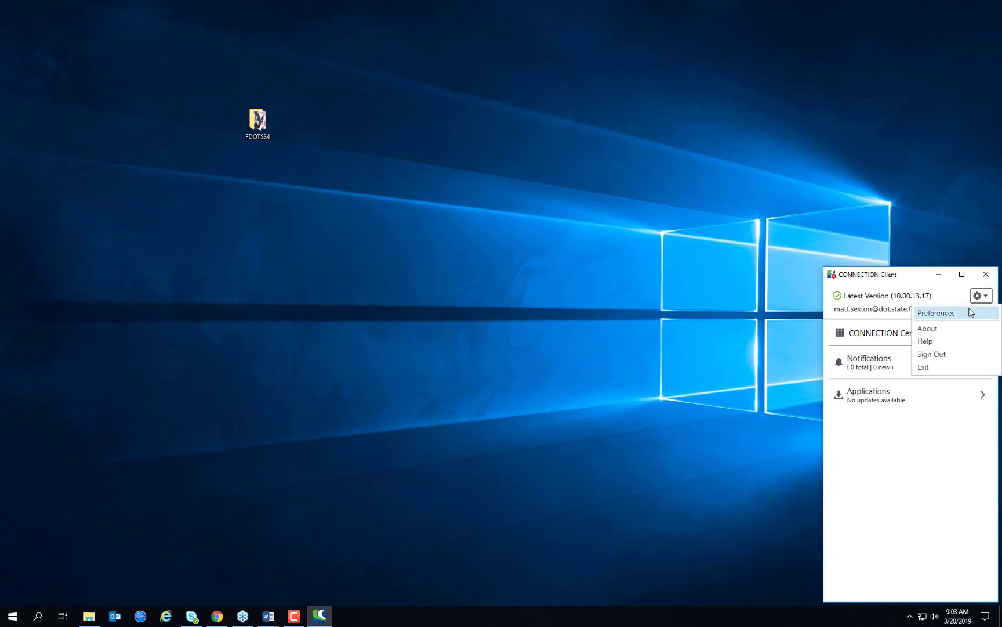
left_click(971, 313)
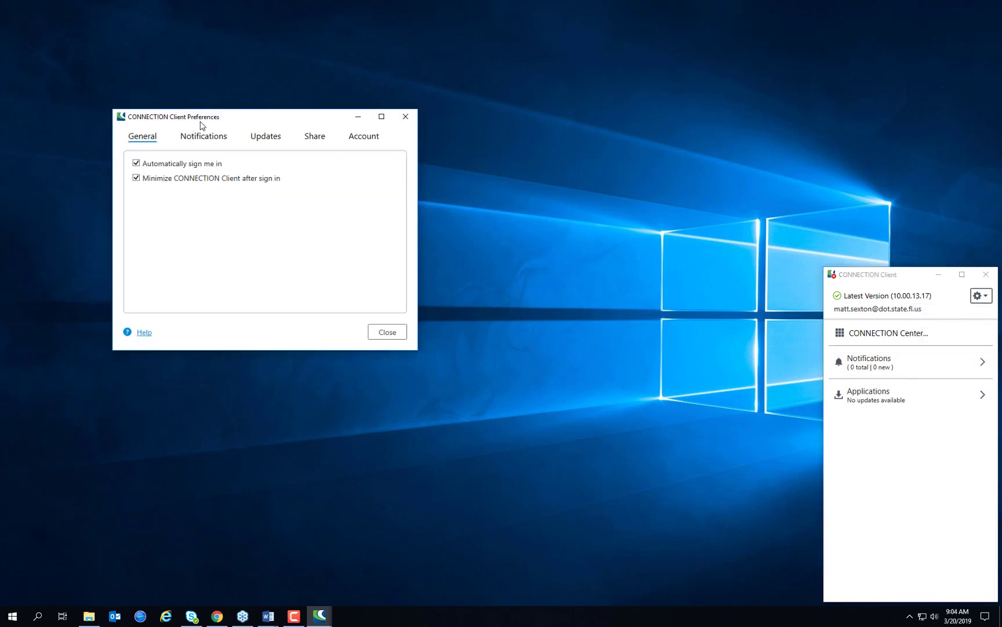
left_click_drag(203, 122, 666, 104)
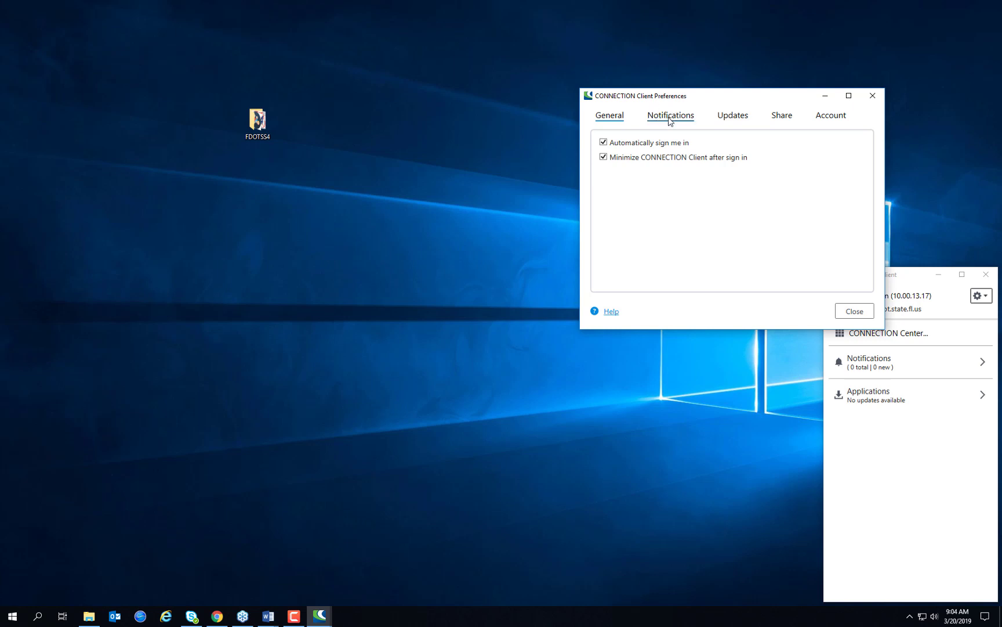
Show the Notifications preferences, where Show Desktop Notifications is unchecked
left_click(668, 119)
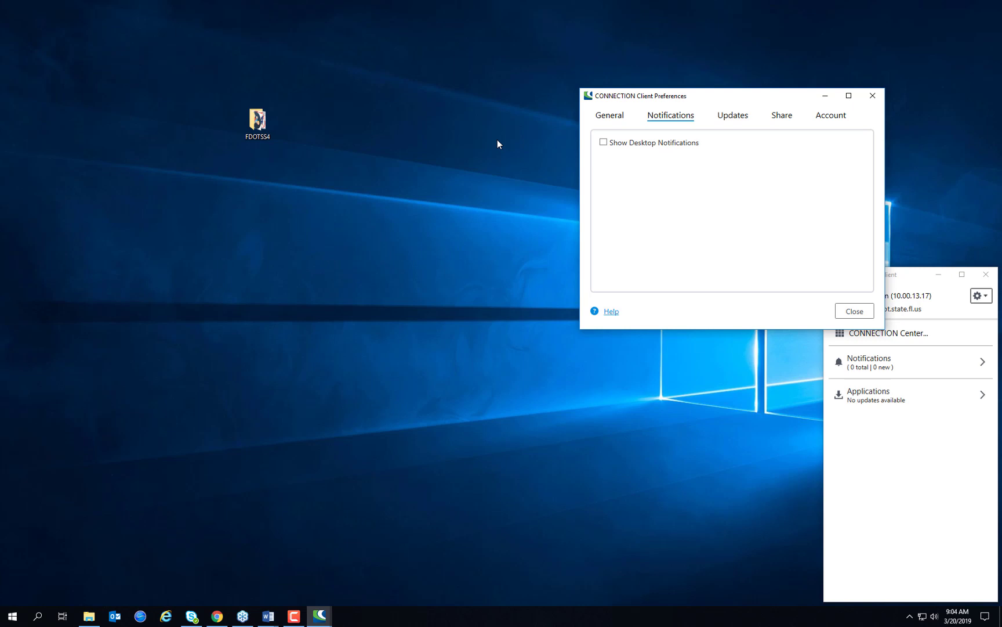
Show the Updates preferences: notify when available, download every day at 3:00 AM
left_click(733, 116)
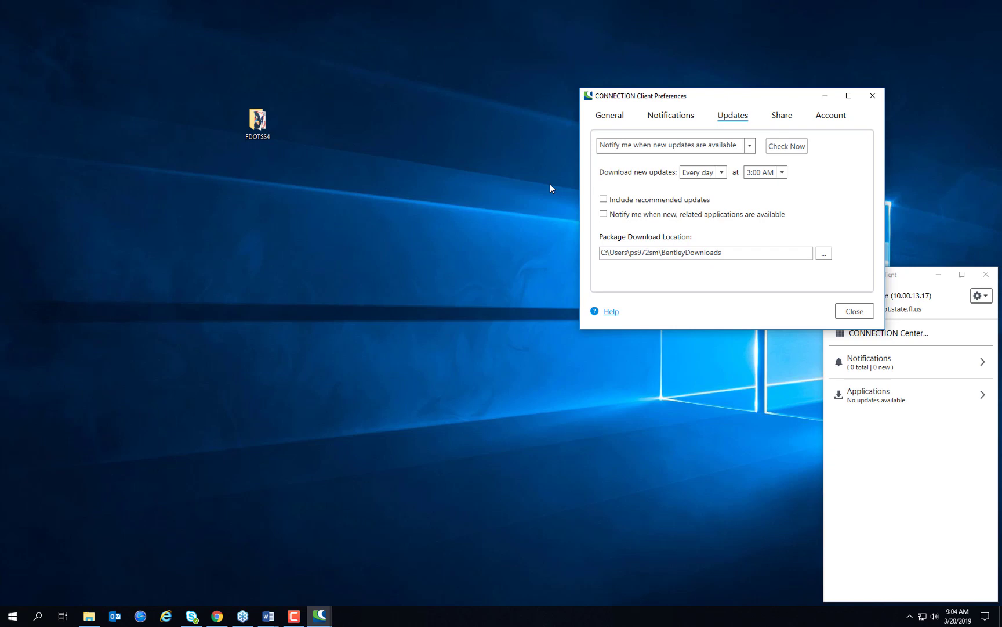
Show the Share preferences, with Share Sync disabled and a 5-minute sync frequency
left_click(782, 116)
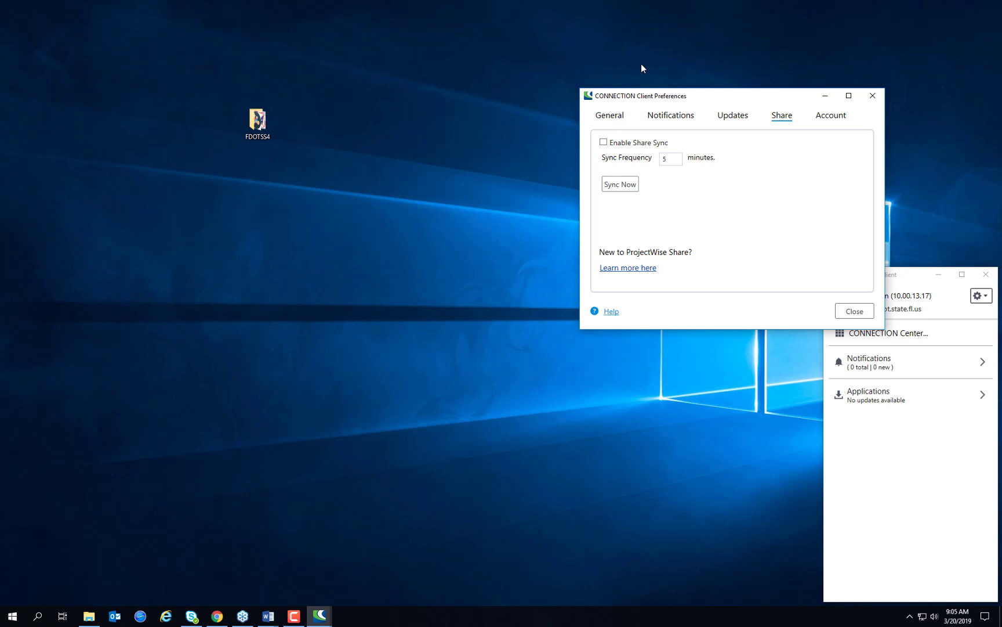
Check the Account page, return to General, and close the Preferences dialog
left_click(837, 119)
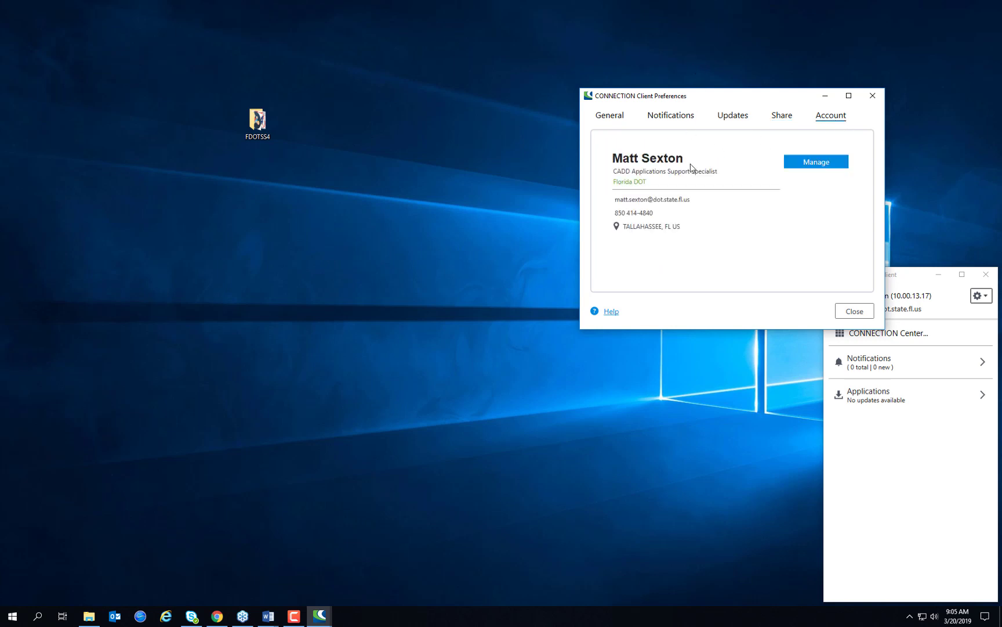
left_click(607, 116)
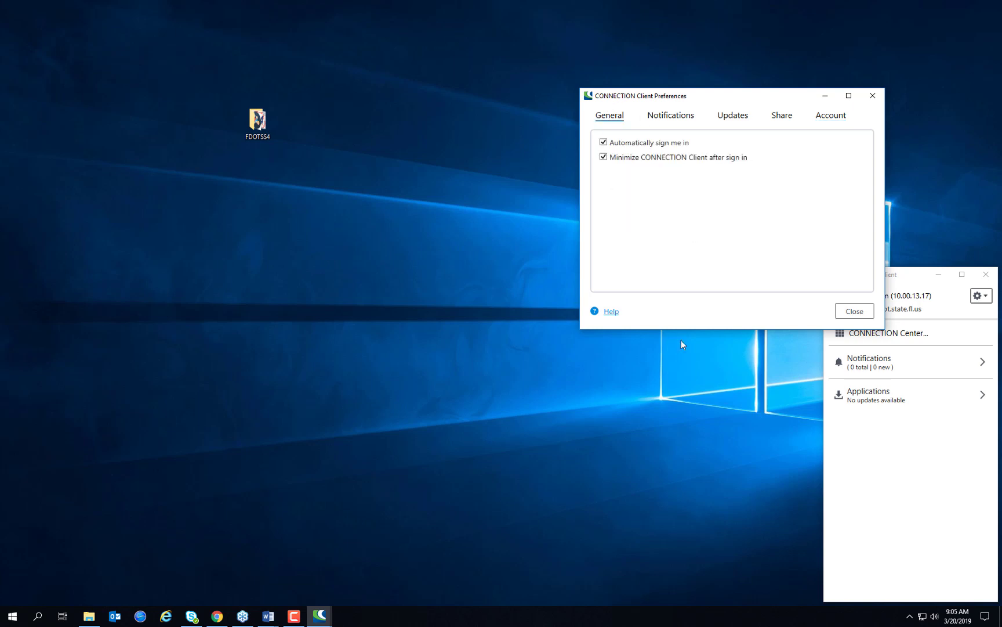
left_click(845, 317)
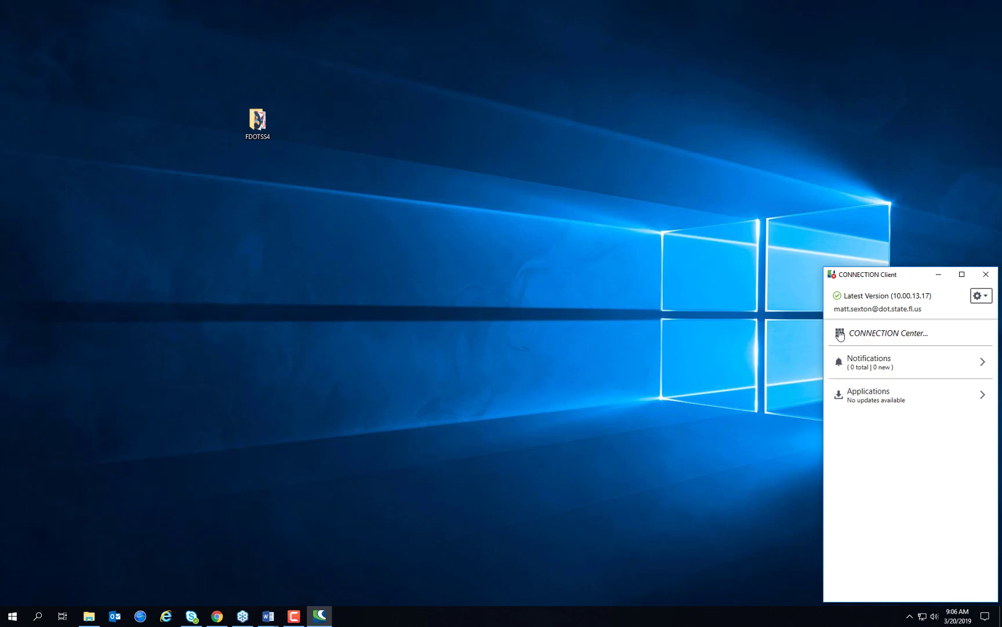
Open CONNECT Center in the browser and browse its projects, events, communities and My Services
left_click(873, 340)
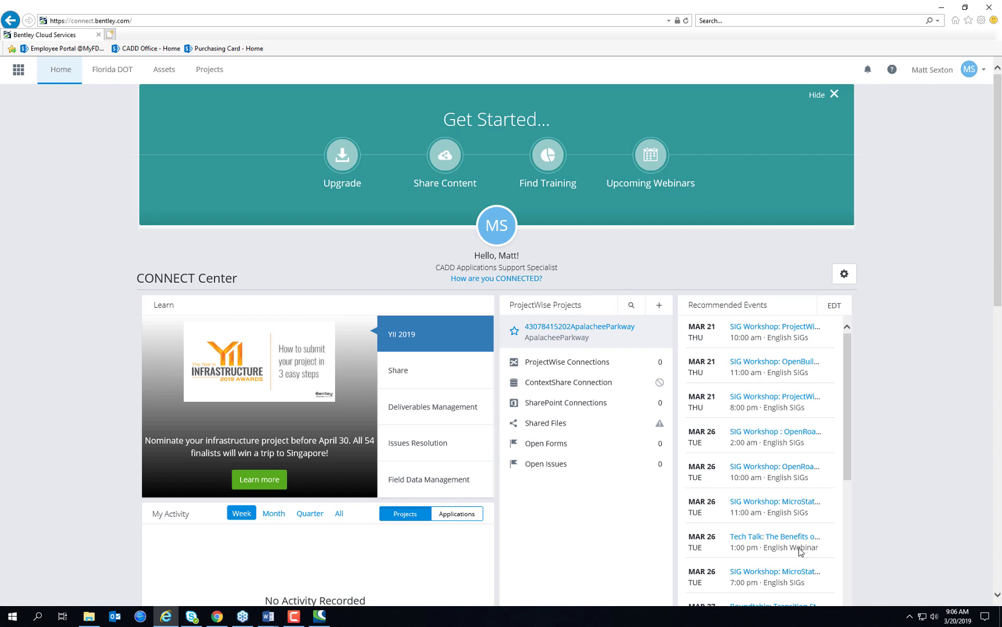
scroll(885, 366, "down", 7)
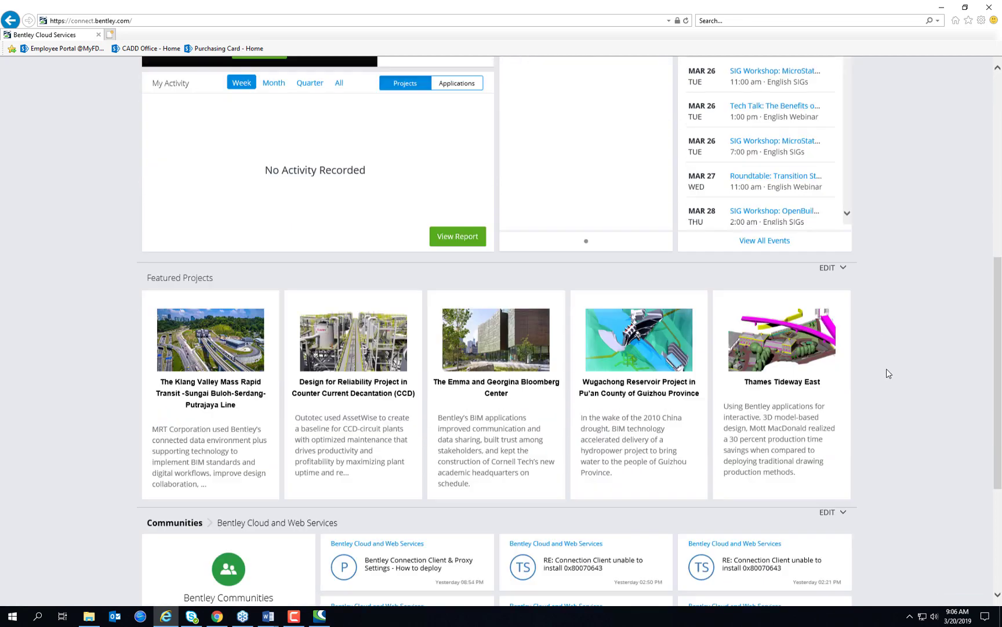
scroll(886, 368, "down", 4)
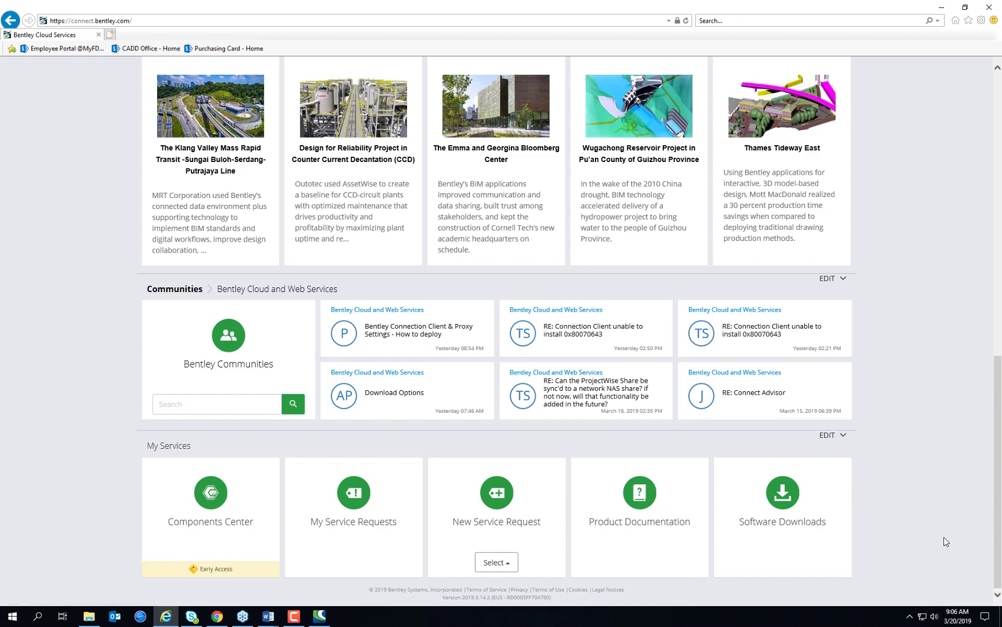
scroll(943, 533, "up", 6)
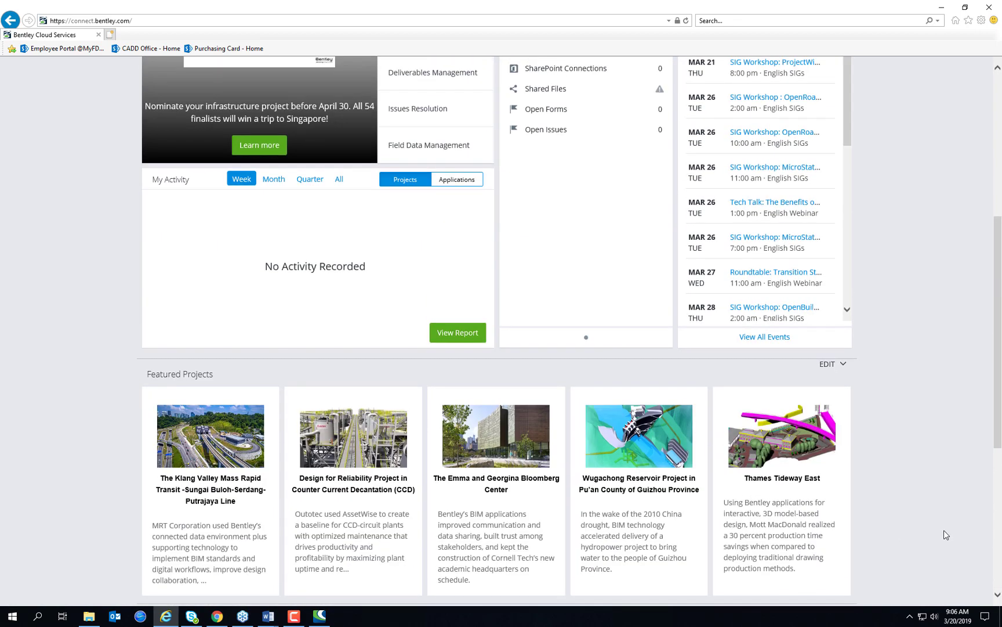
scroll(944, 534, "up", 6)
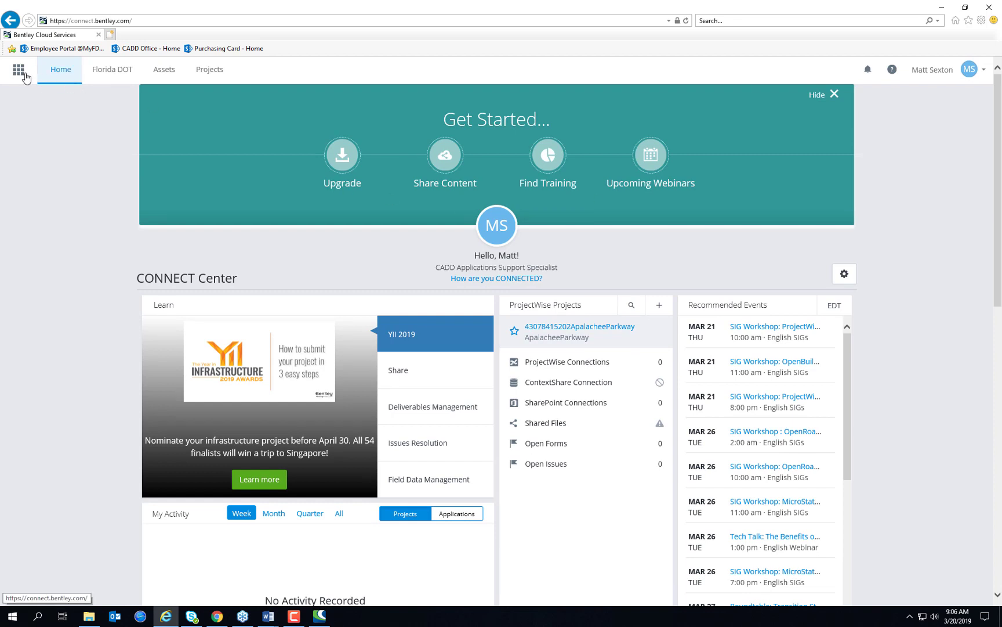
Open the Bentley services list and browse ProjectWise 365, Optioneering, iModelHub and Enterprise Services
left_click(9, 70)
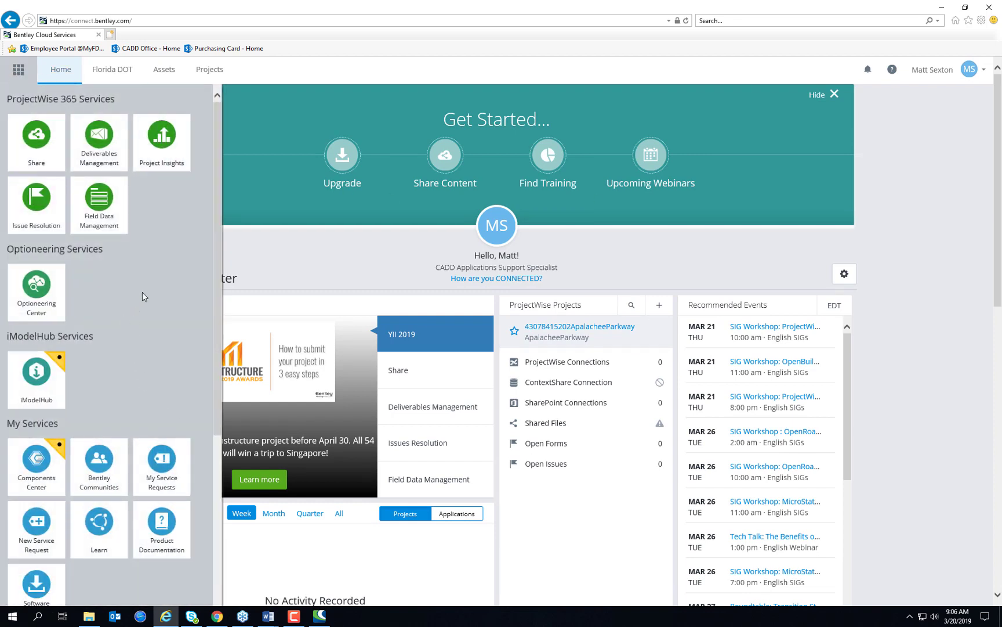
scroll(136, 313, "down", 3)
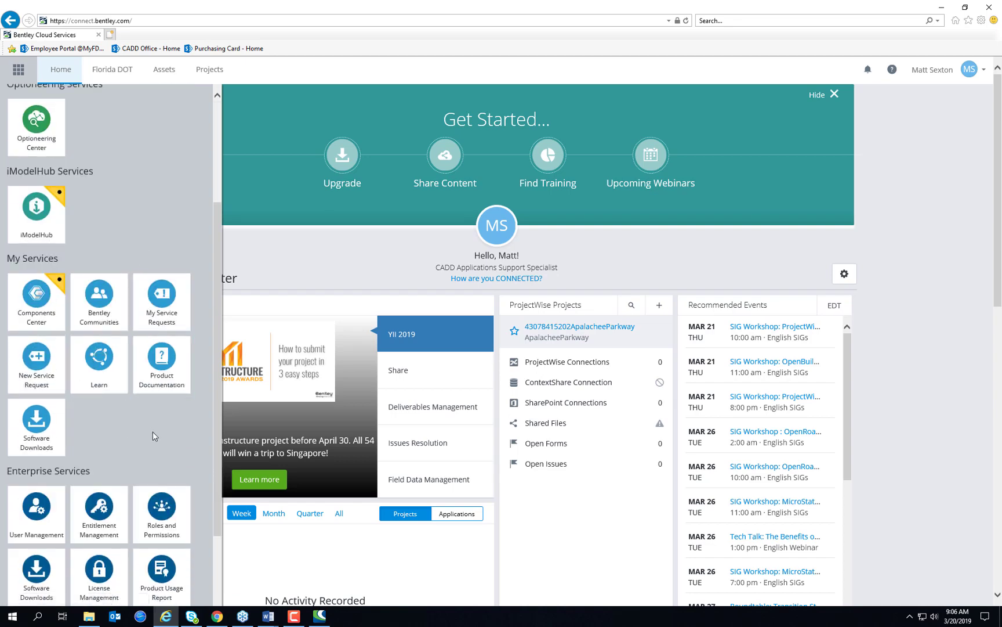
scroll(162, 406, "down", 3)
scroll(147, 354, "up", 6)
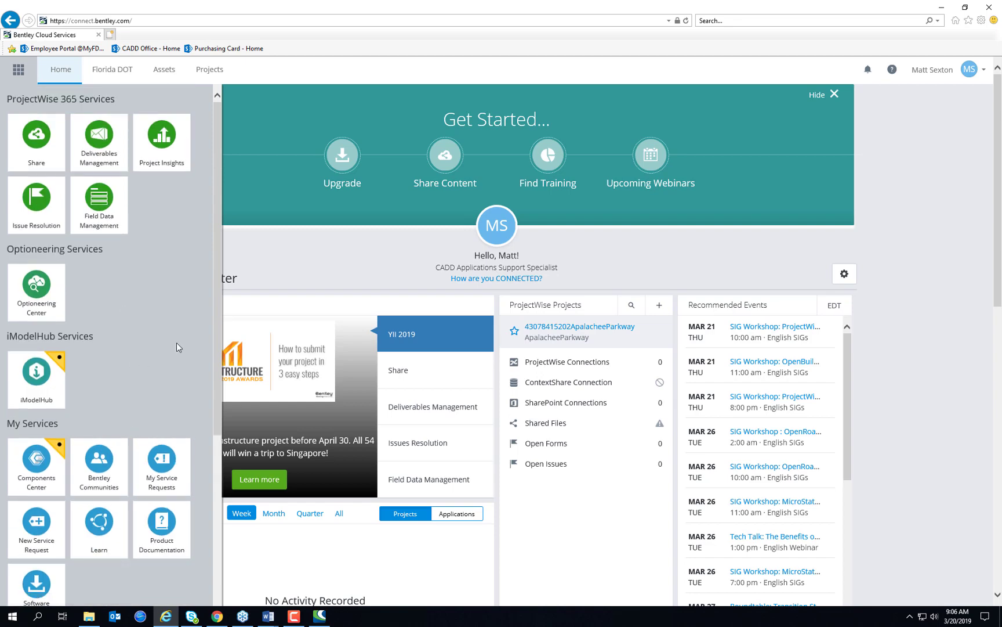
scroll(174, 351, "down", 3)
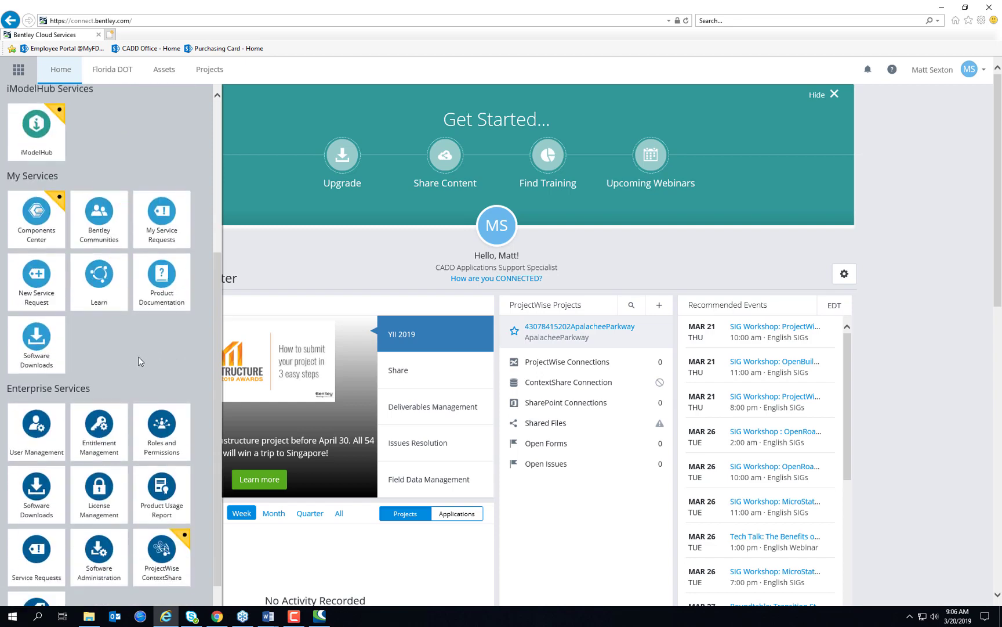
scroll(139, 359, "down", 1)
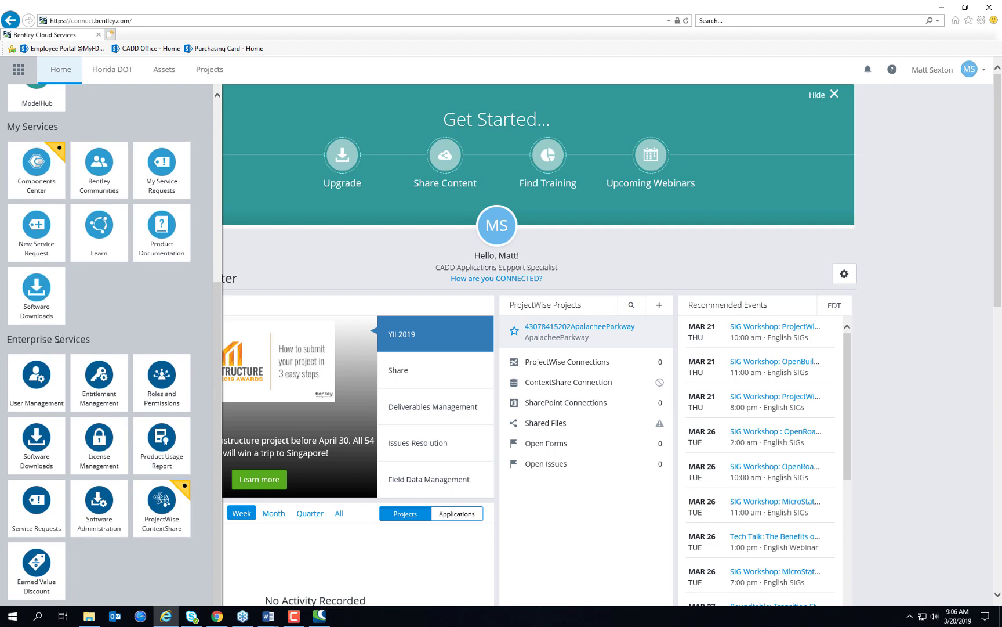
left_click(47, 375)
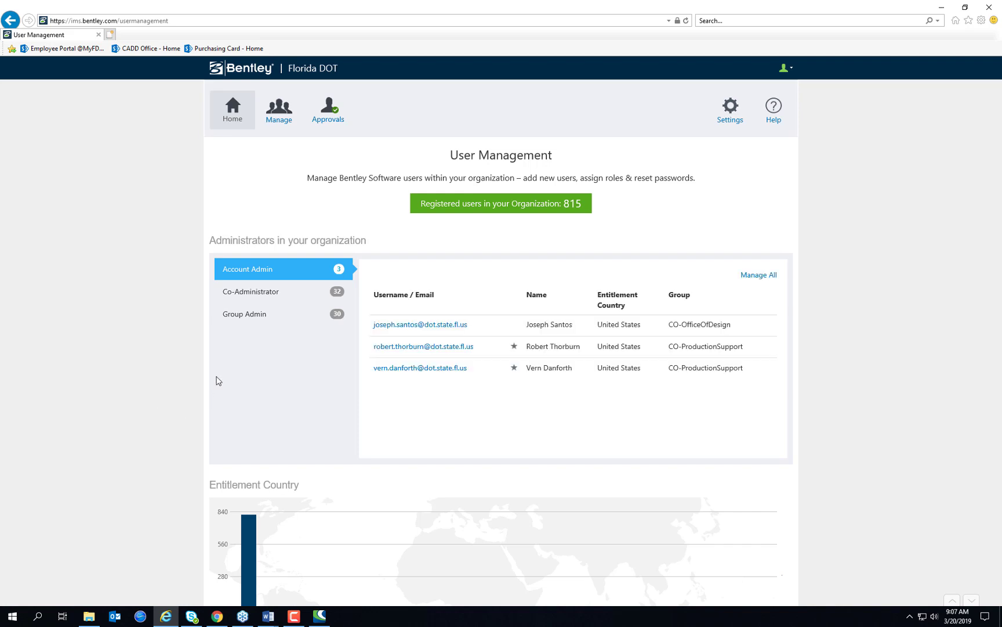
left_click(279, 113)
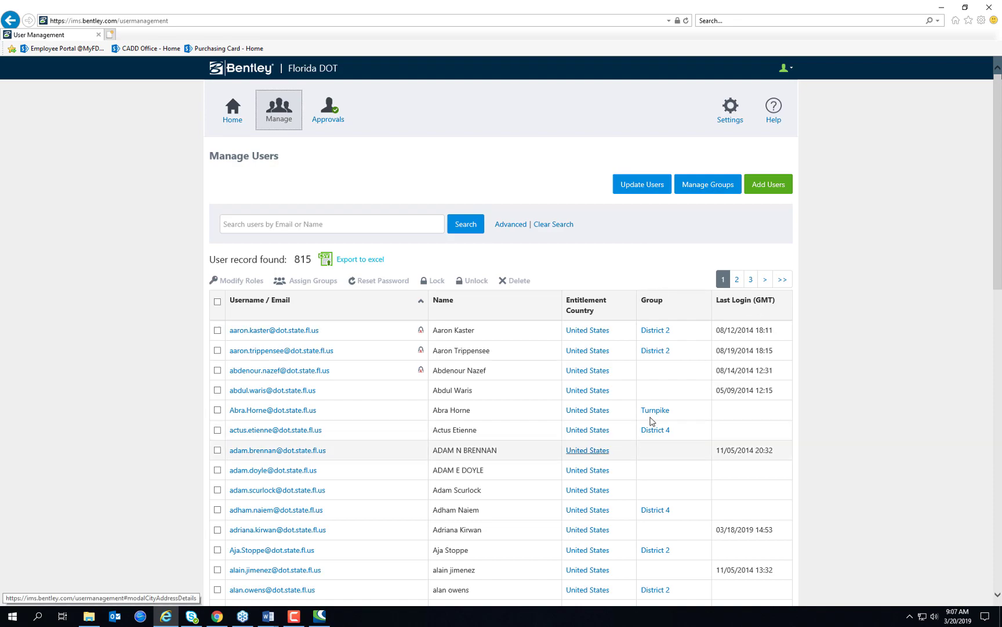
scroll(852, 365, "down", 12)
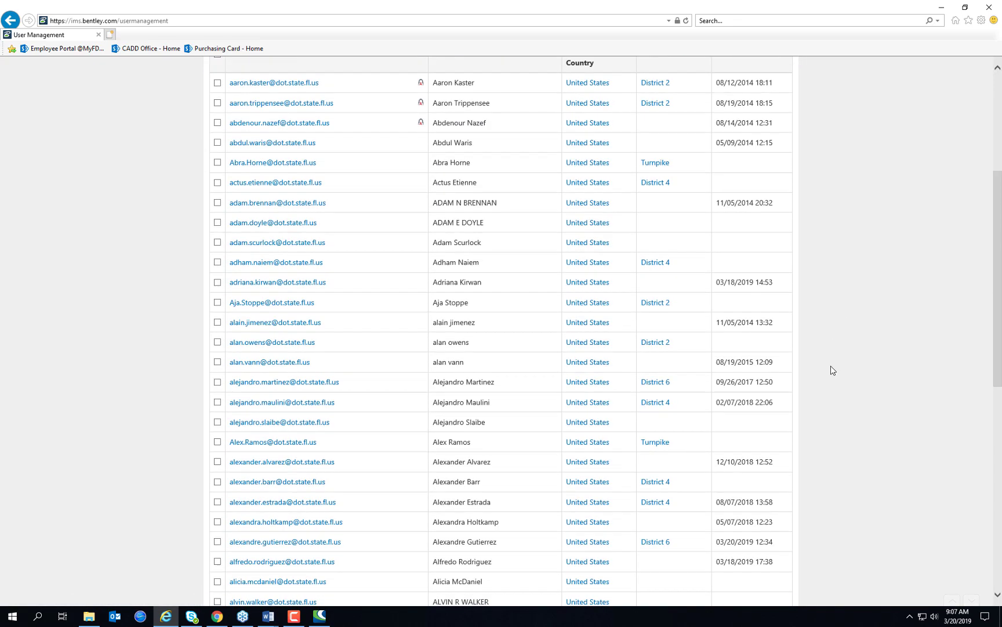
scroll(833, 370, "up", 12)
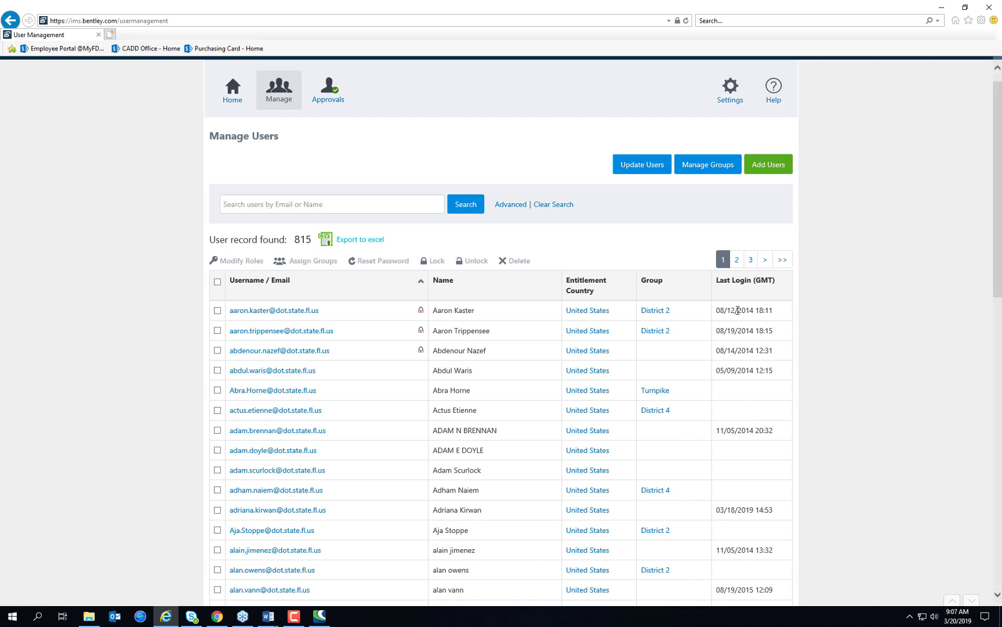
scroll(827, 368, "up", 1)
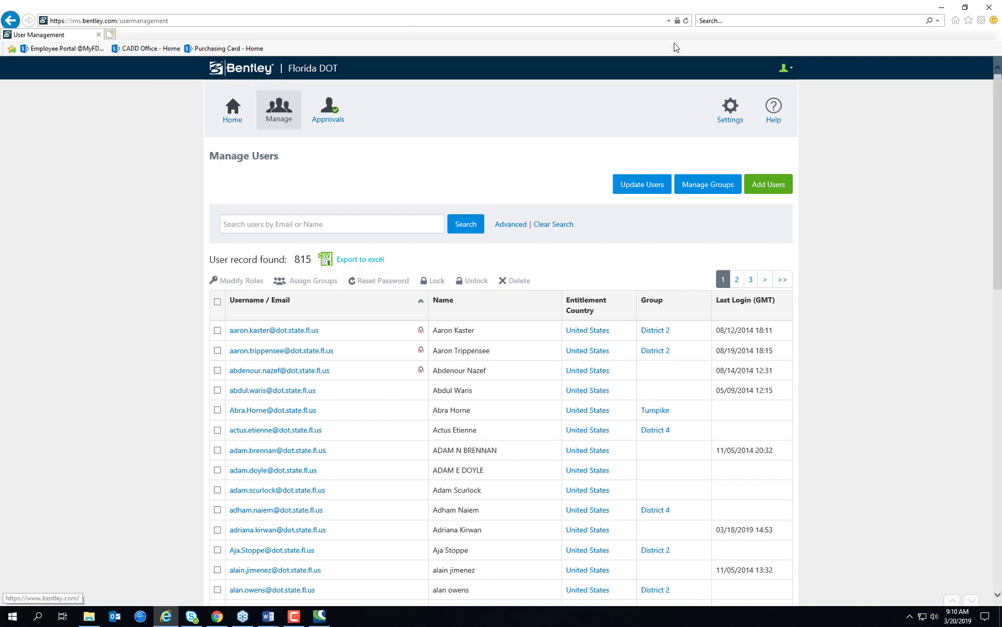
Launch FDOTSS4 for PowerGEOPAK from the desktop FDOTSS4 folder, opening TEXTRD02.DGN
left_click(941, 7)
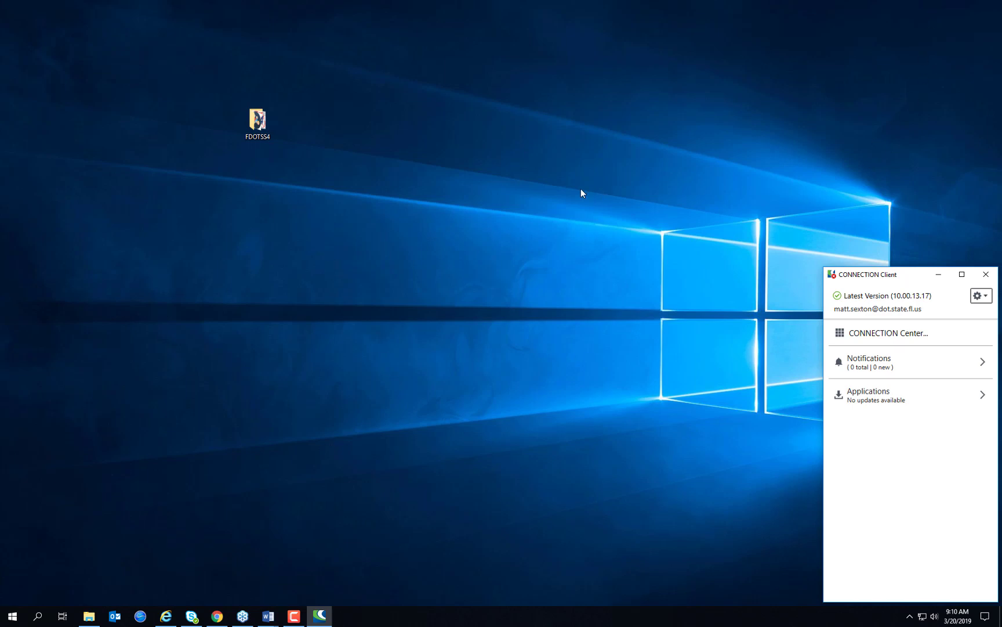
double_click(257, 120)
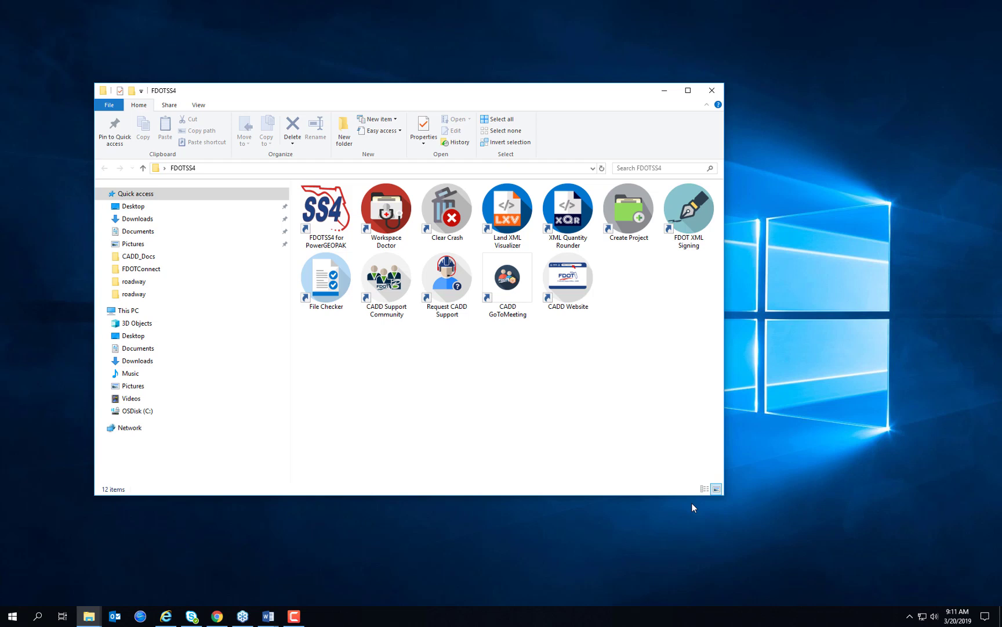
double_click(340, 230)
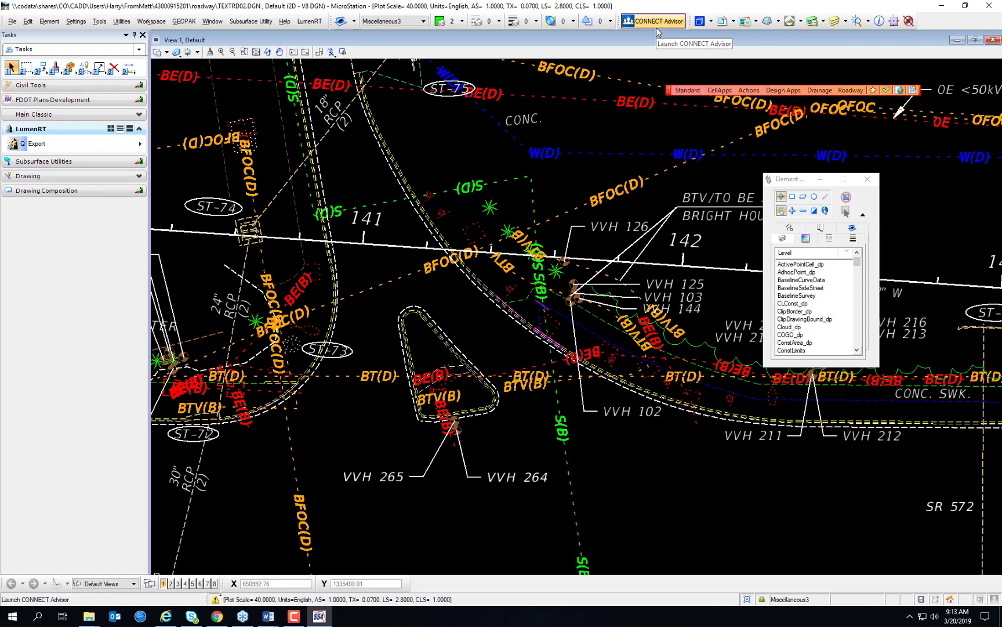
Open CONNECT Advisor from the MicroStation toolbar, listing 32 Communities and YouTube items
left_click(658, 33)
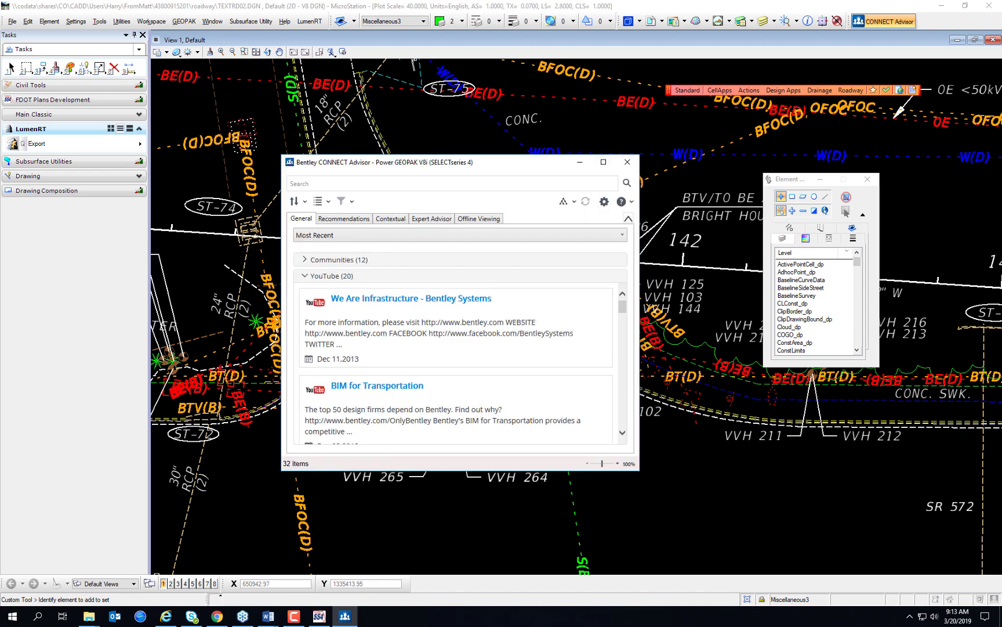
Expand and collapse the Communities (12) and YouTube (20) groups, leaving both collapsed
left_click(303, 277)
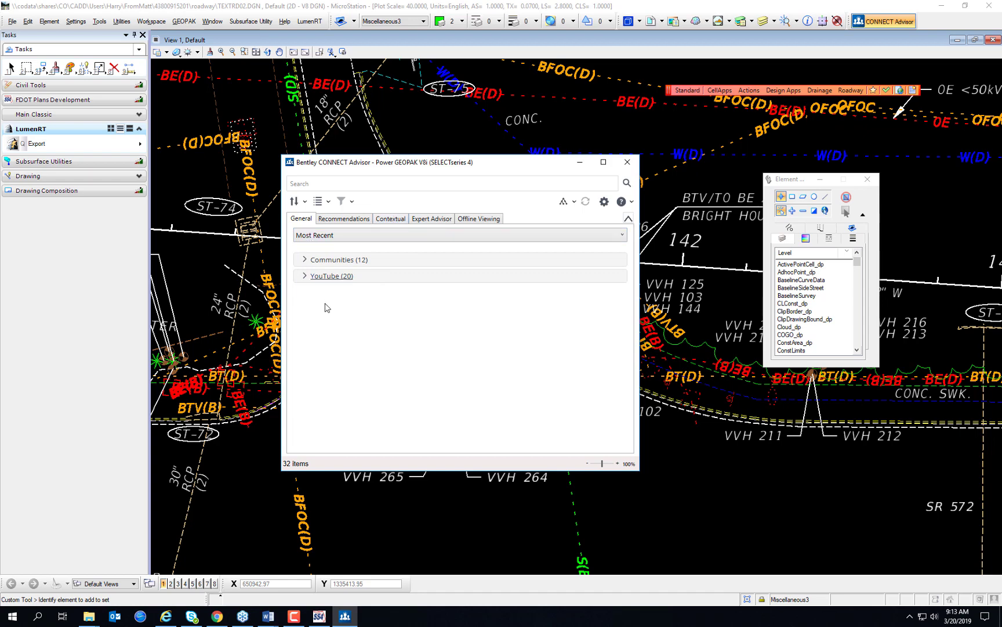
left_click(304, 261)
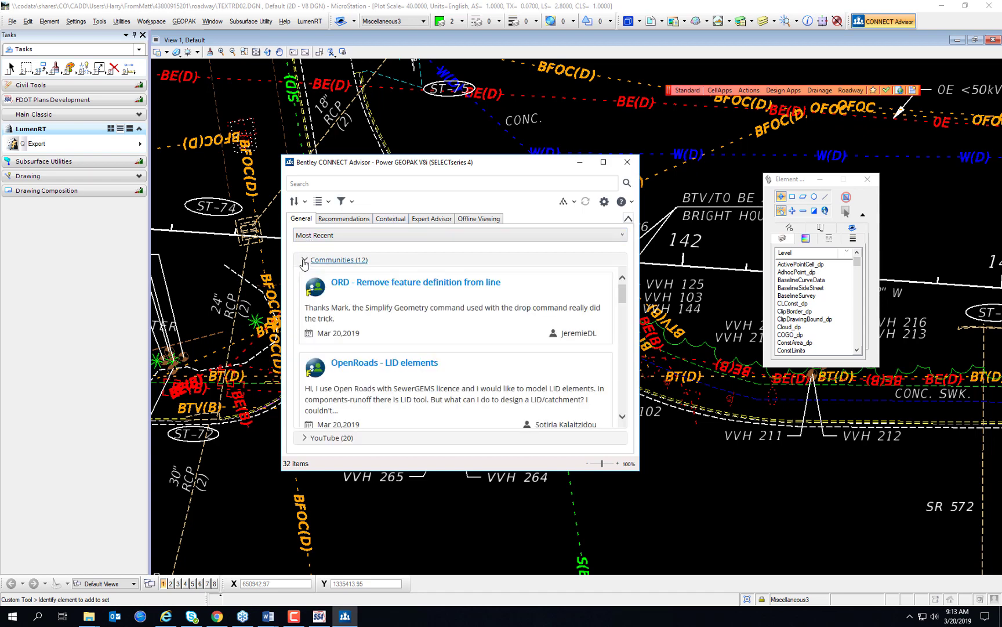
left_click(304, 260)
left_click(305, 277)
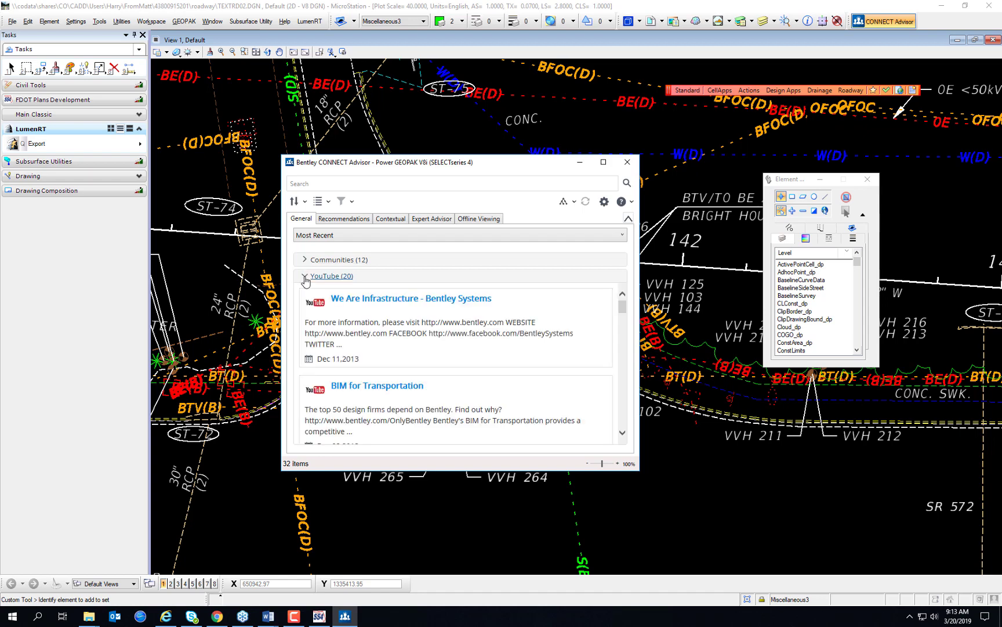
left_click(305, 276)
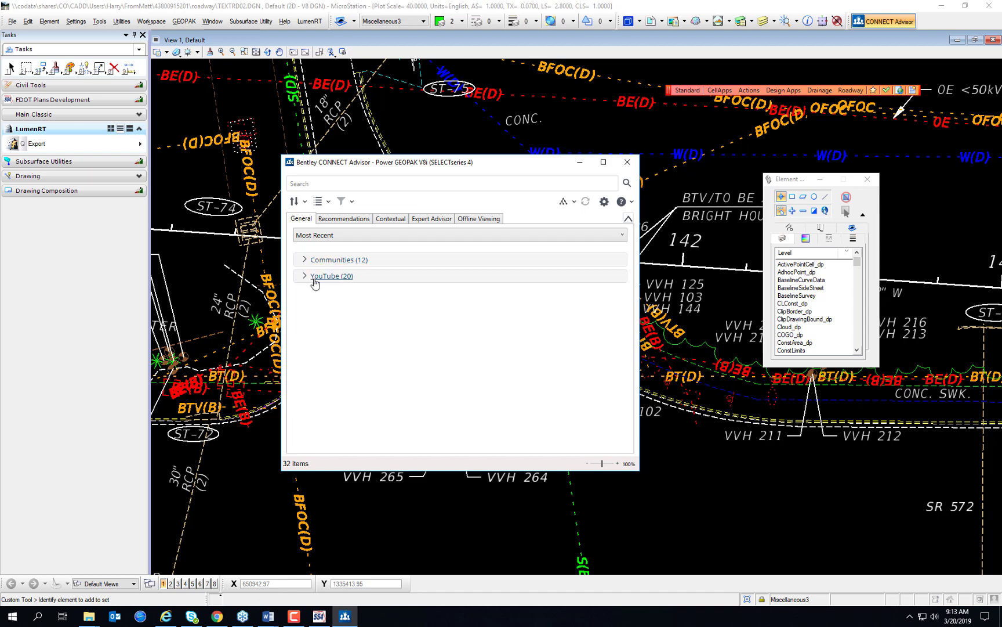
Check the Most Recent category list and Content Type filter, keeping all content types displayed
left_click(319, 239)
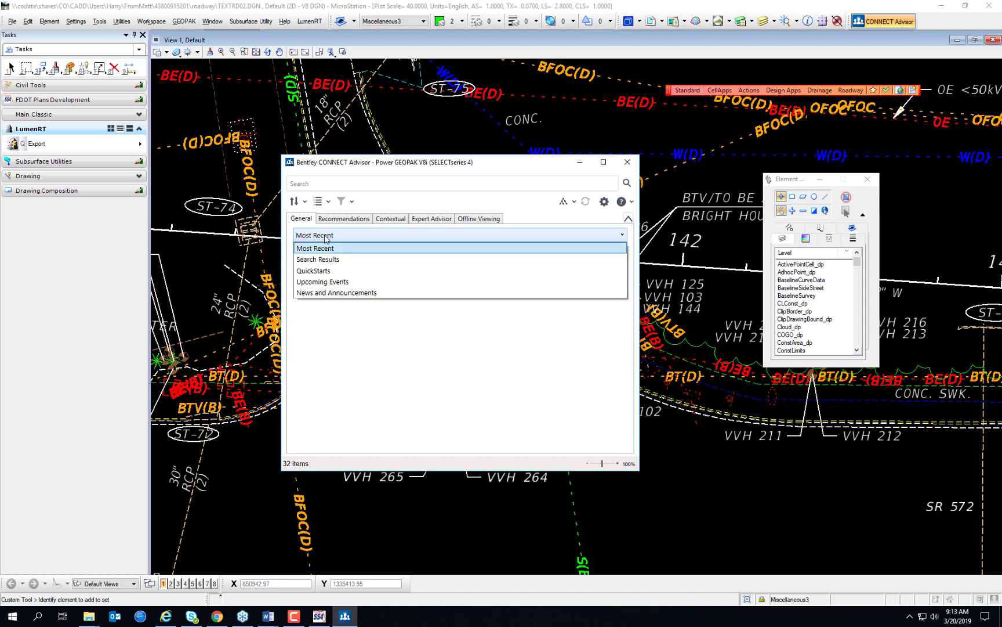
left_click(323, 203)
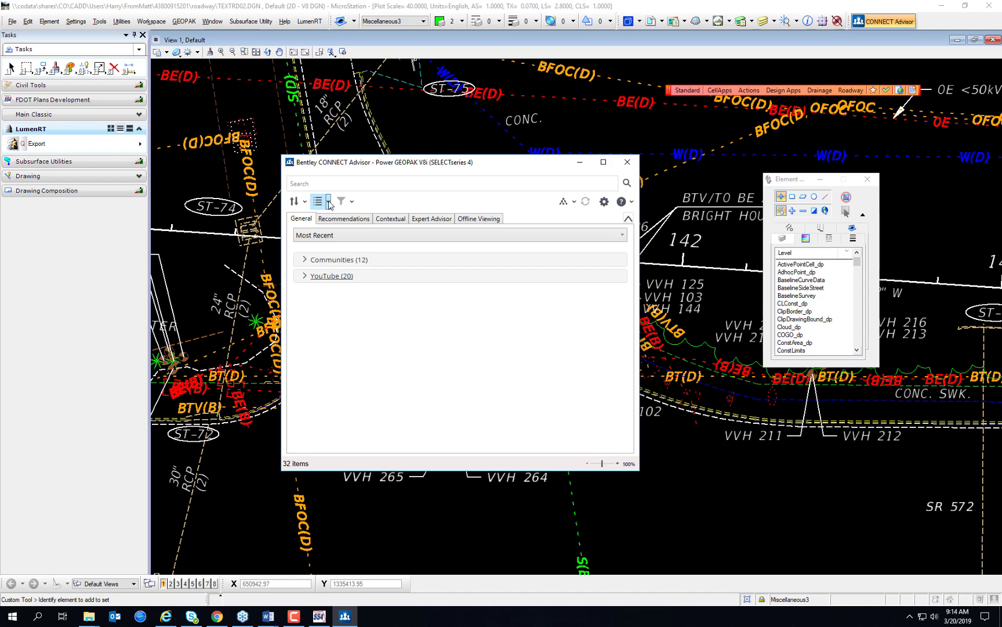
left_click(328, 202)
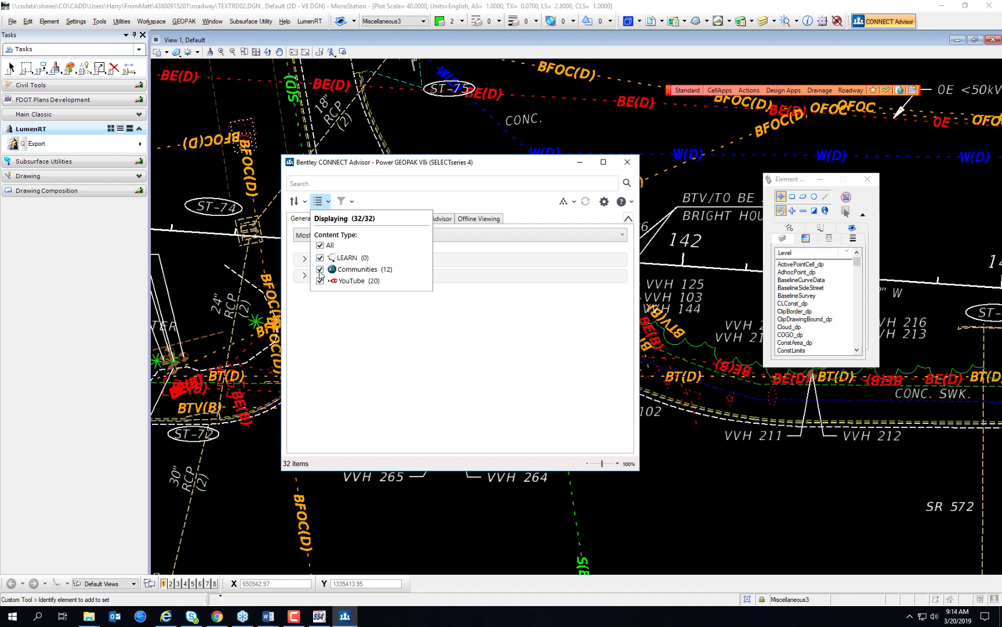
left_click(340, 336)
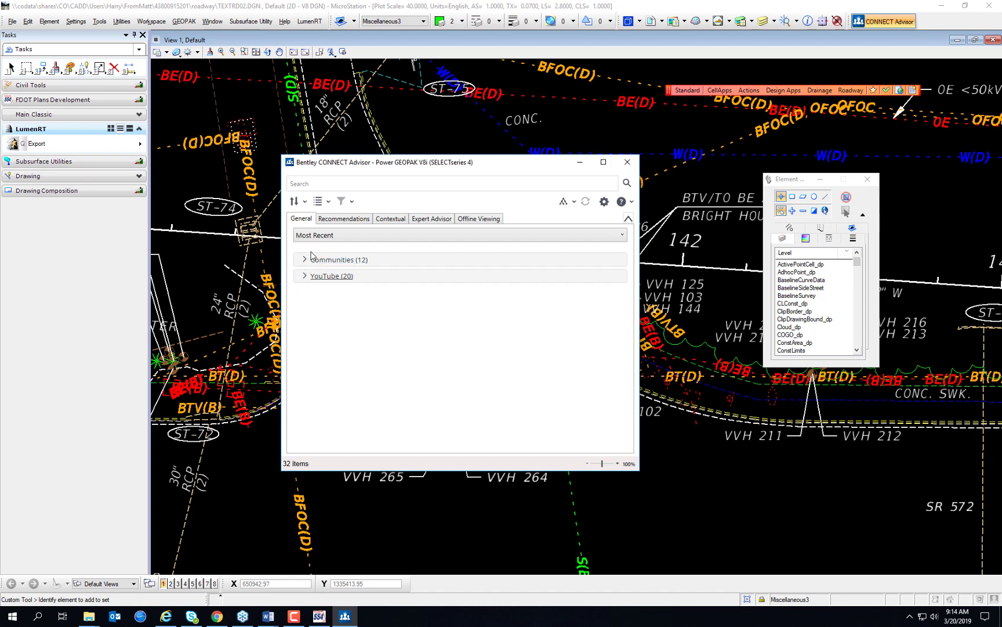
left_click(329, 201)
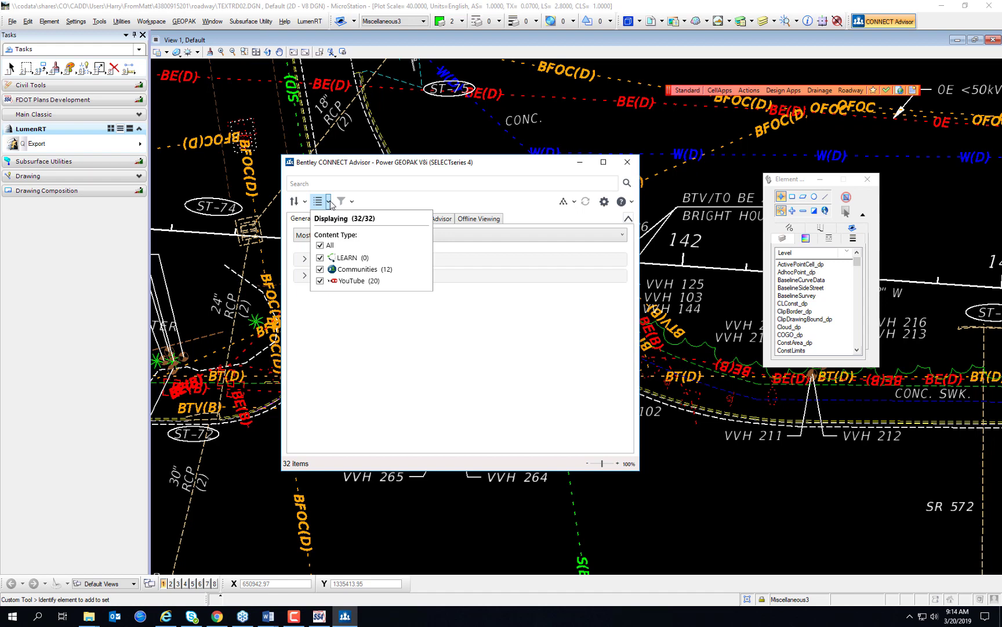
left_click(331, 203)
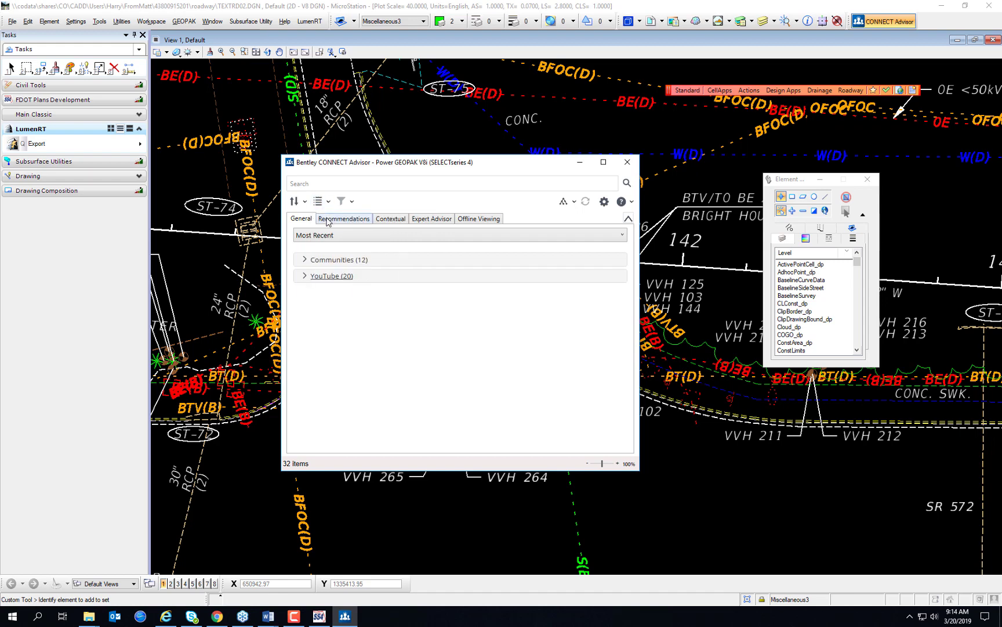
View the Contextual tab, which finds no relevant content, and move the Advisor right over the drawing
left_click(327, 220)
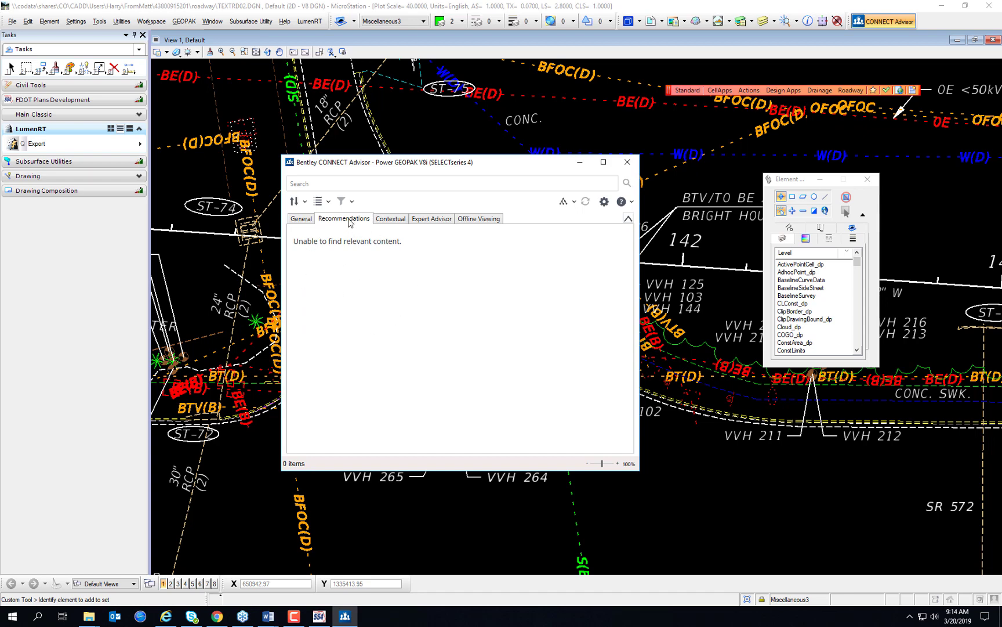
left_click(384, 220)
left_click(325, 219)
left_click(386, 222)
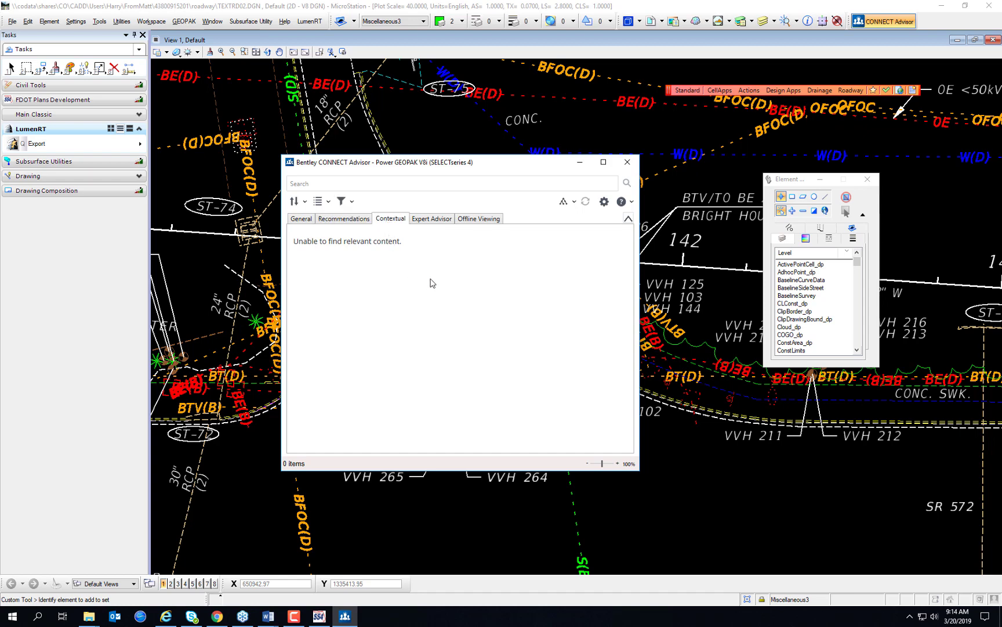
left_click_drag(413, 168, 760, 132)
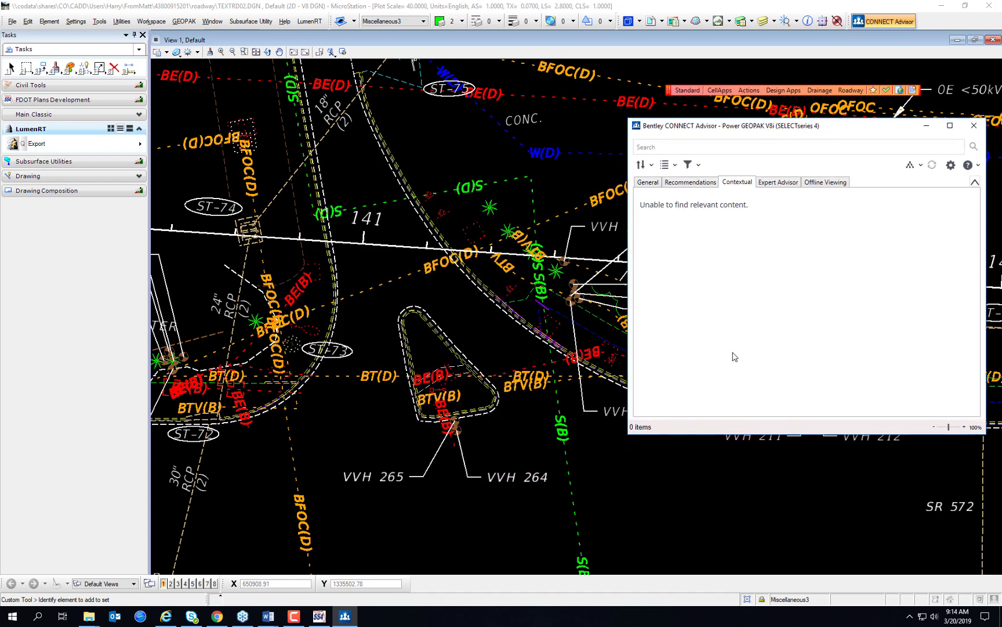
Reopen CONNECT Advisor and start placing a Block fence in Inside mode
left_click(10, 68)
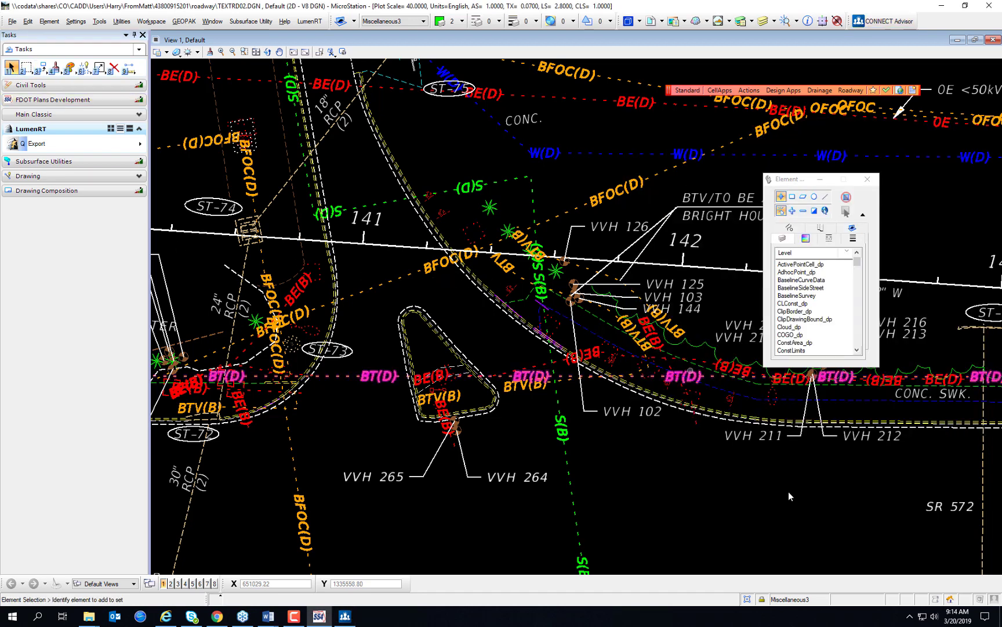
left_click(348, 616)
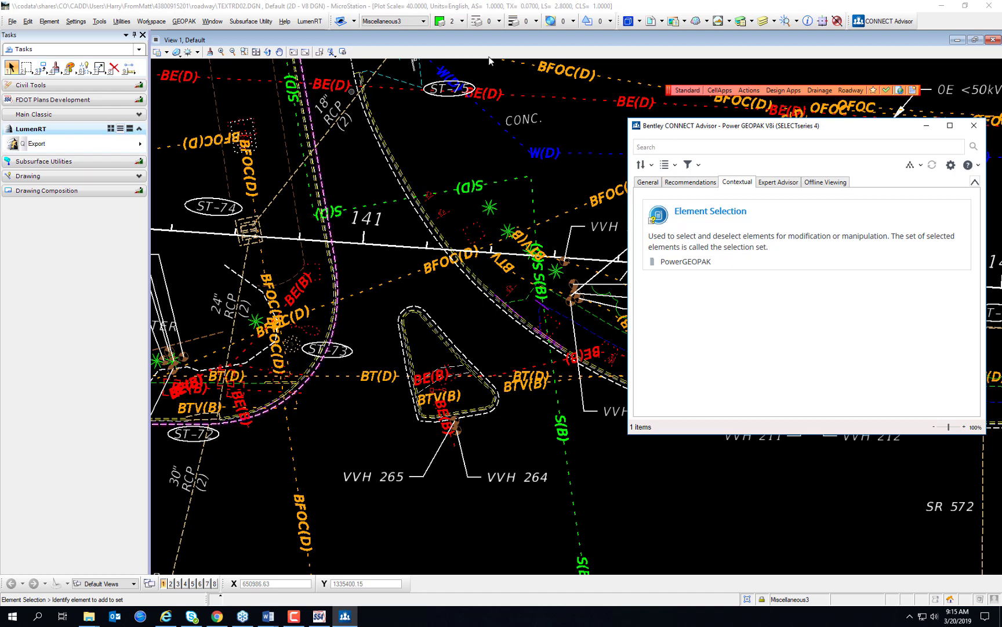
key("2")
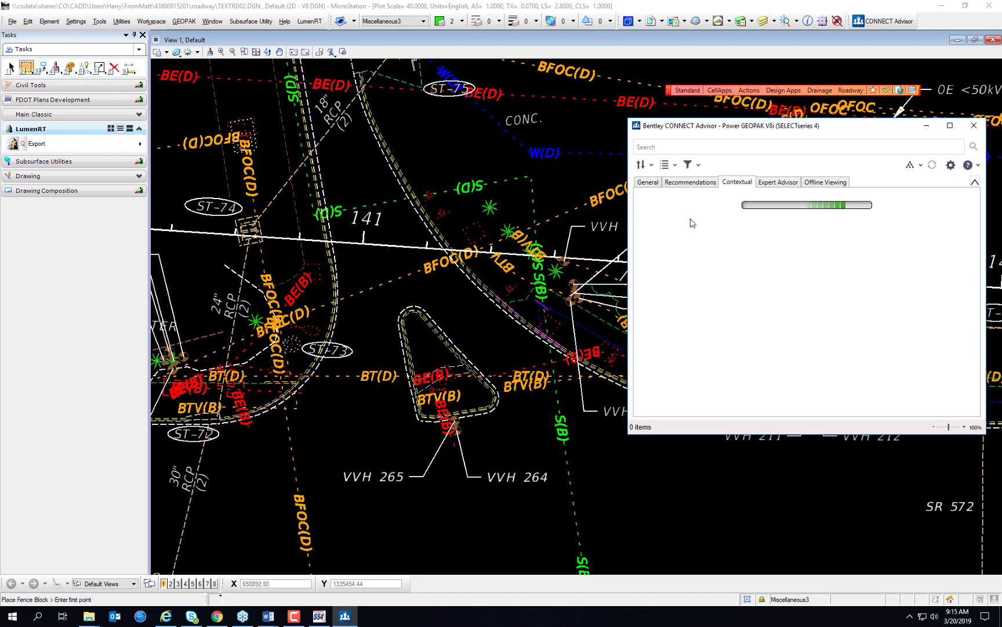
Start the Civil Tools Terrain Model 'Create from Elements' tool and play its Advisor training video
left_click(82, 87)
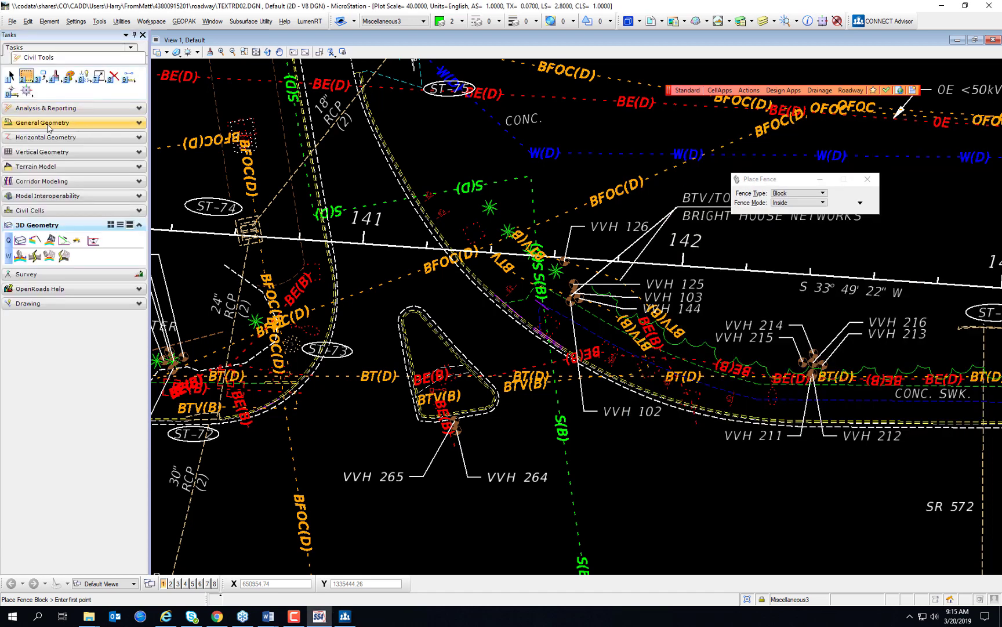
left_click(56, 167)
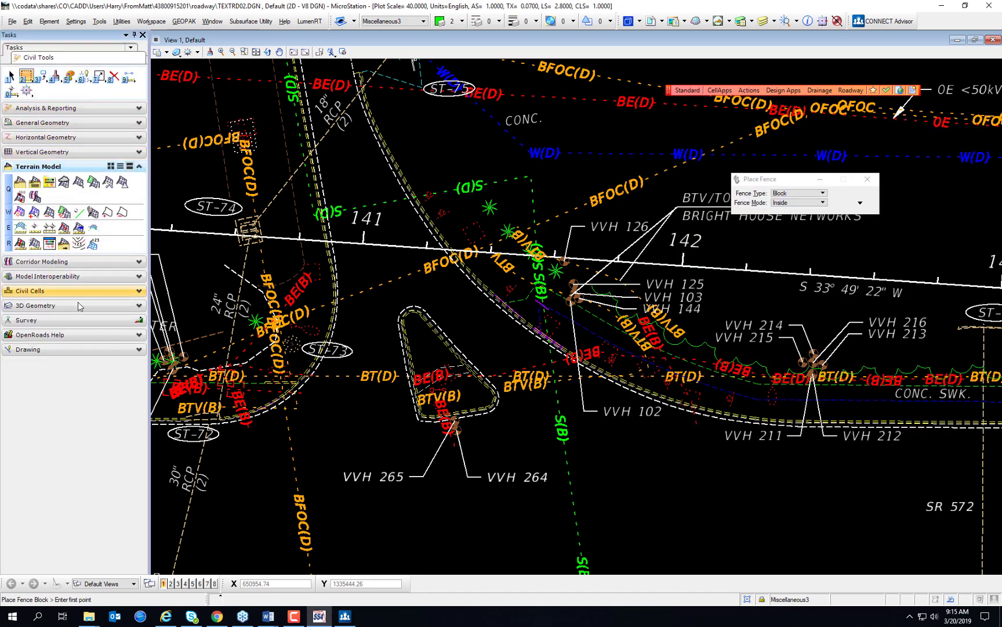
left_click(78, 183)
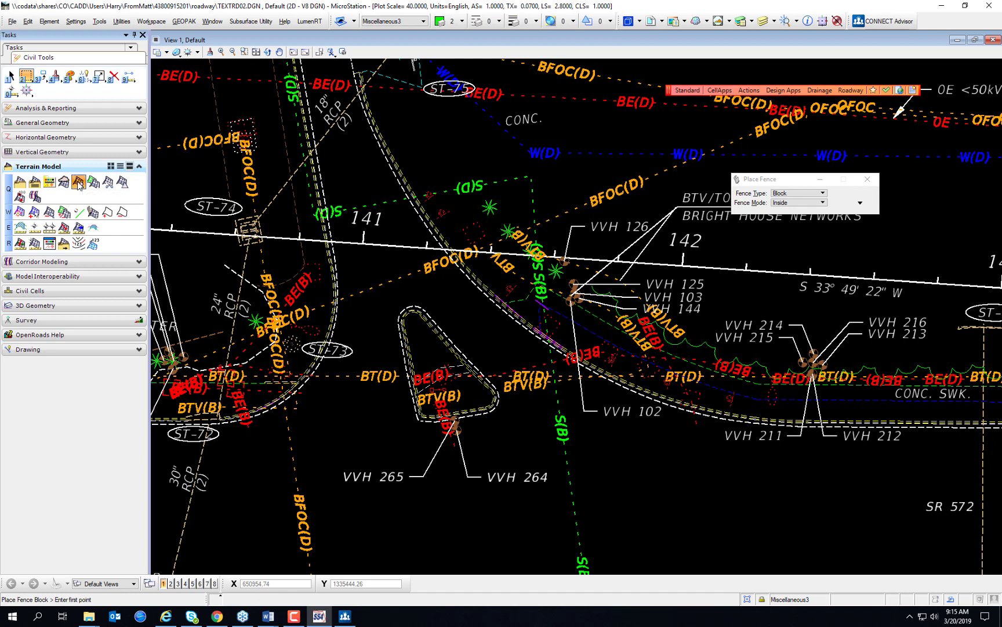
left_click(346, 615)
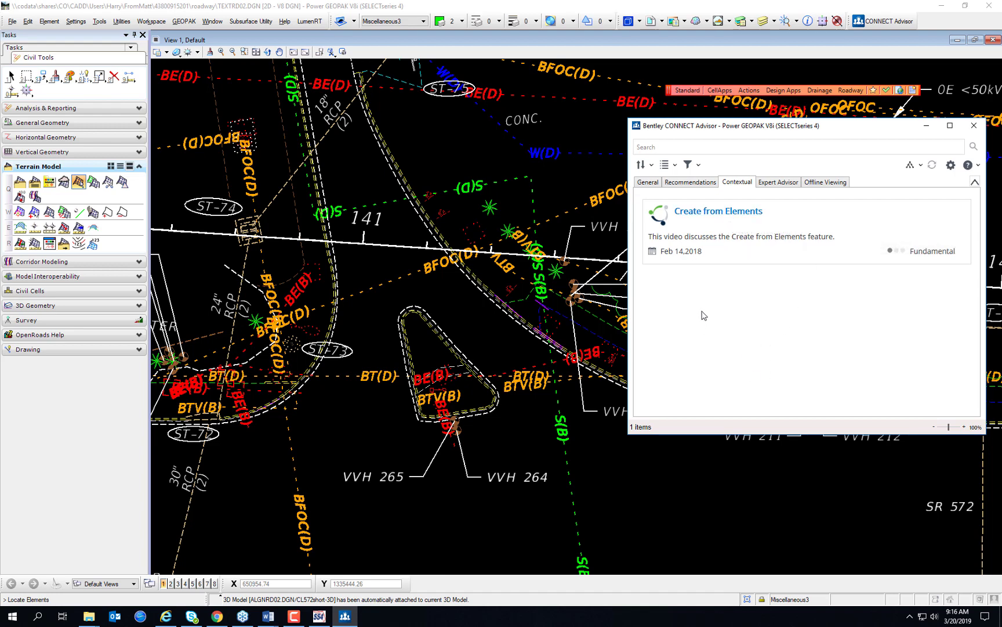
left_click(700, 215)
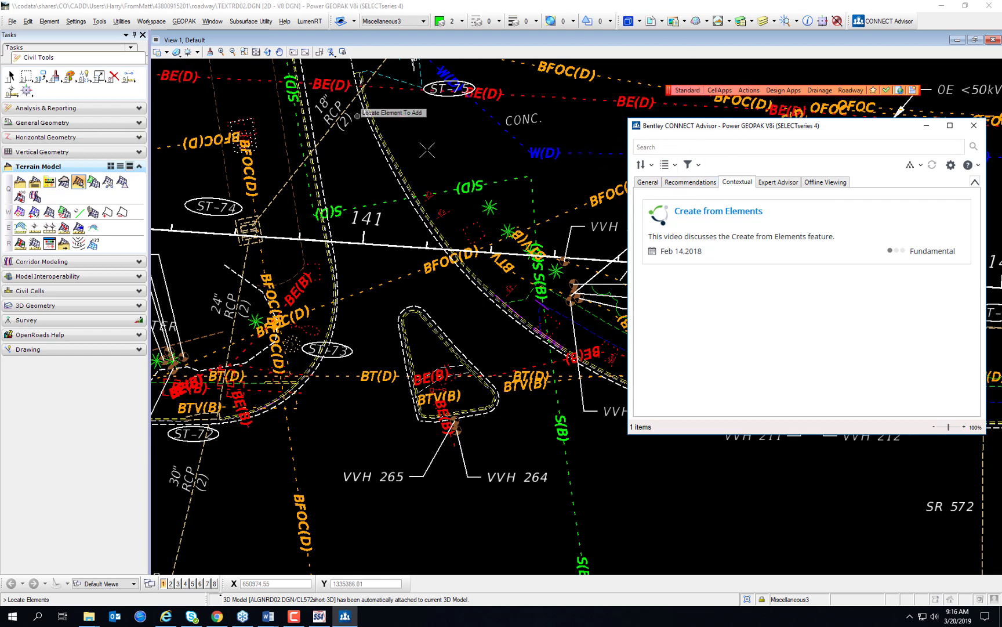
In User Settings, keep last-session settings, confirm with OK, and return to the Advisor's General content
left_click(974, 126)
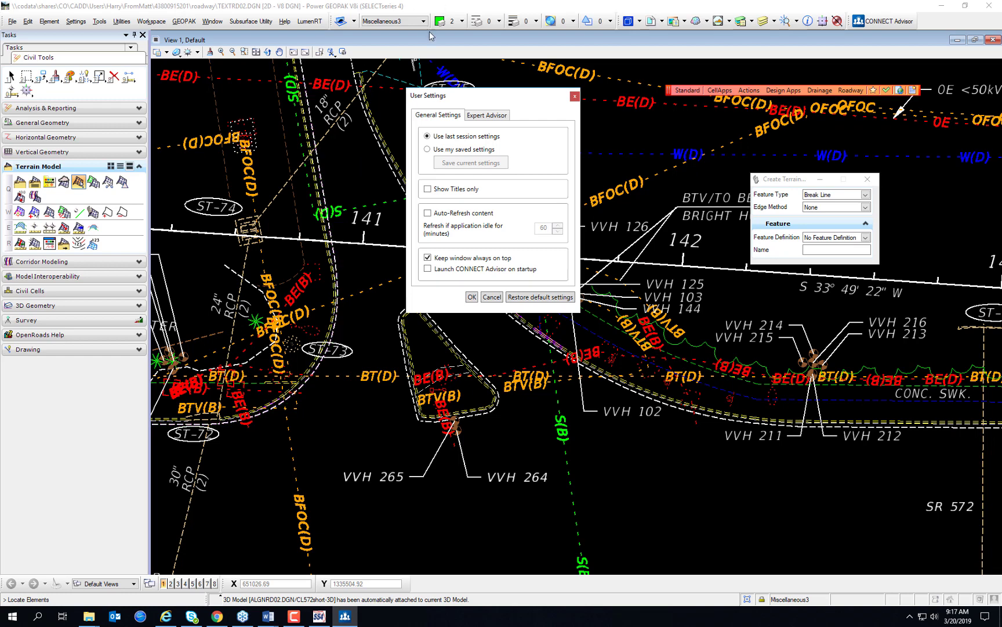
left_click(427, 149)
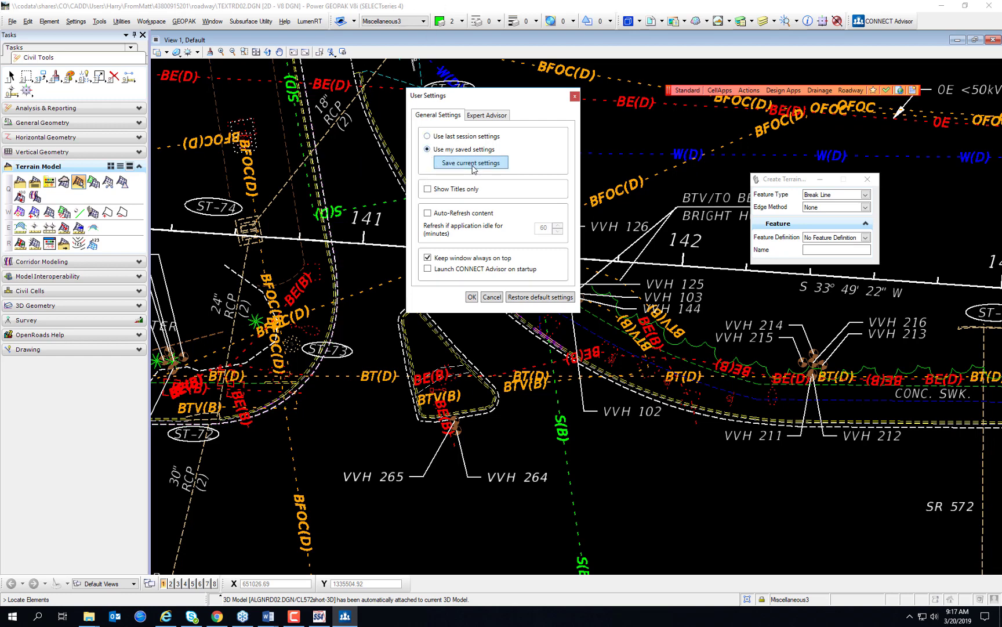
left_click(428, 136)
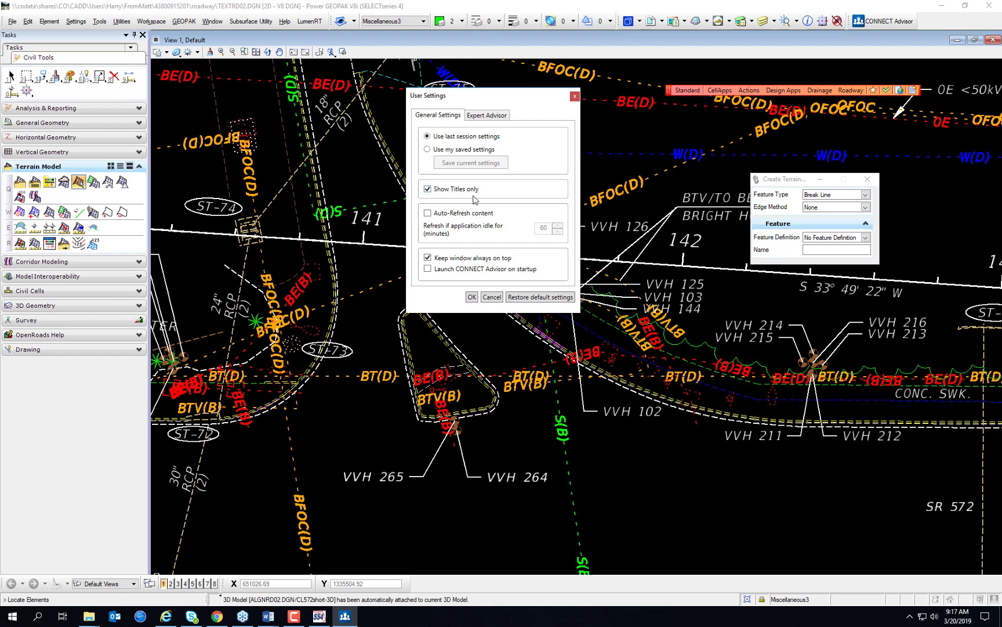
left_click(472, 296)
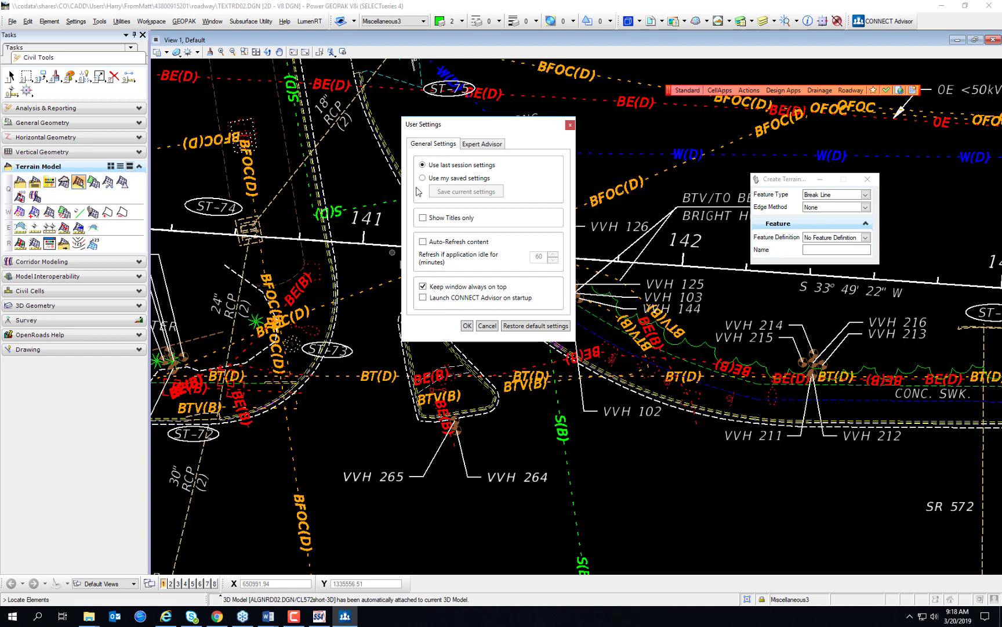
left_click(482, 144)
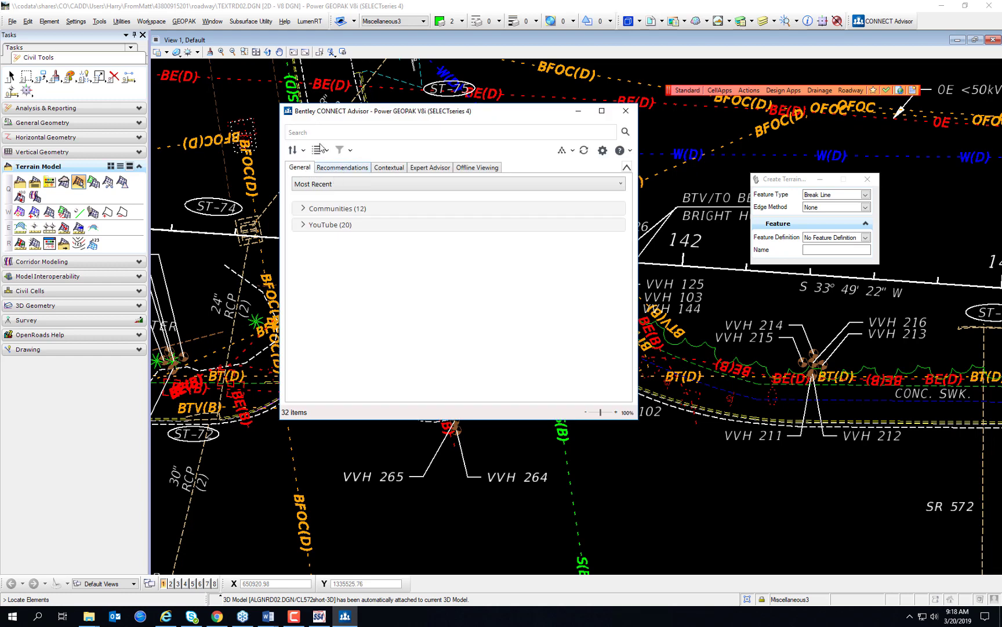
Search the Advisor content for 'connection client', correcting the typed 'connect client' first
left_click(491, 133)
type("connect")
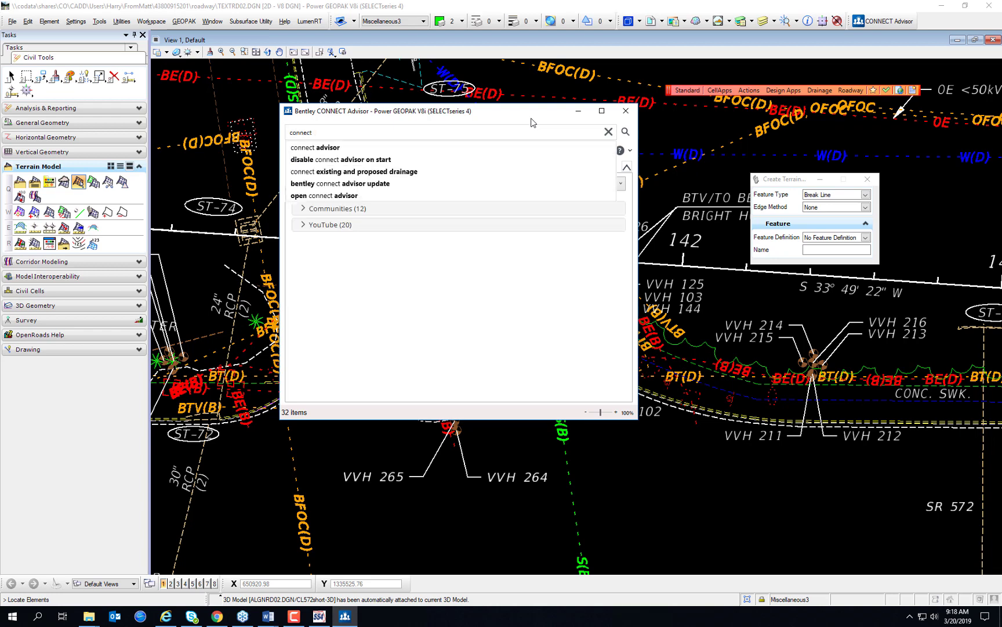
type(" client")
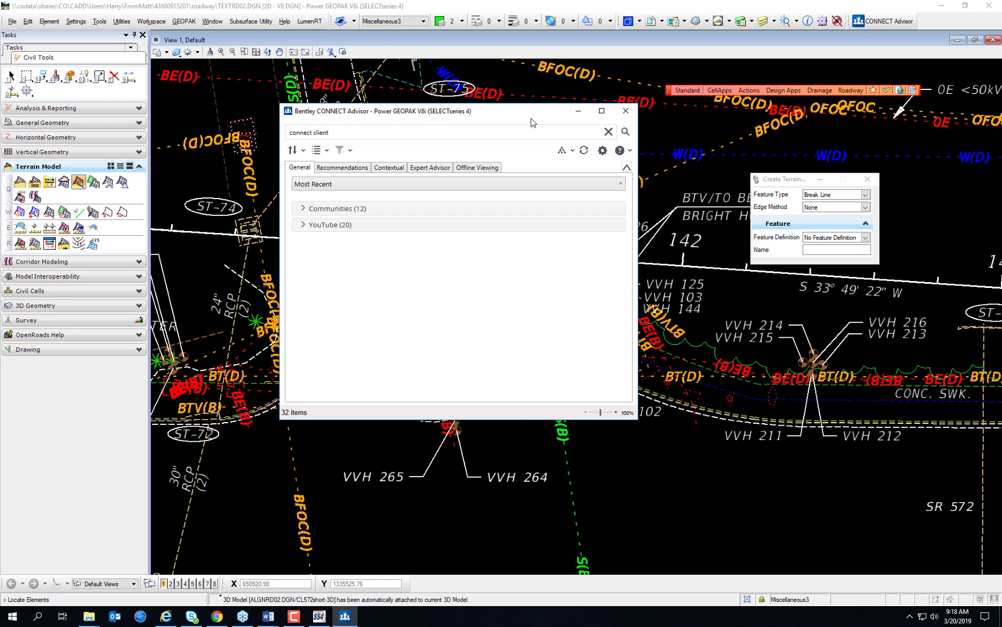
left_click(311, 133)
type("ion")
key("Return")
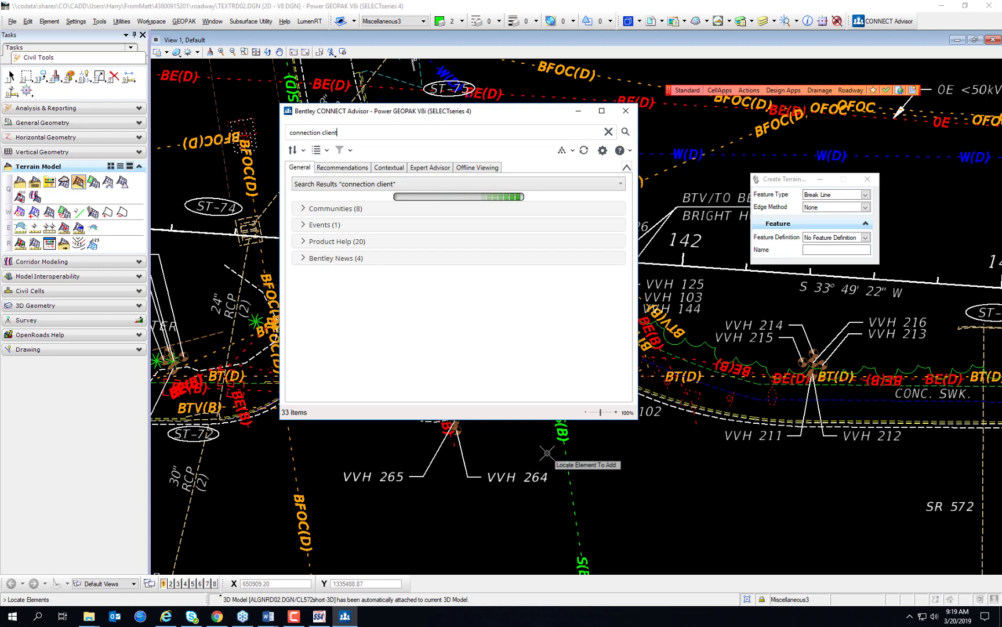
Browse the Communities results, then expand and collapse the Events results
left_click(303, 210)
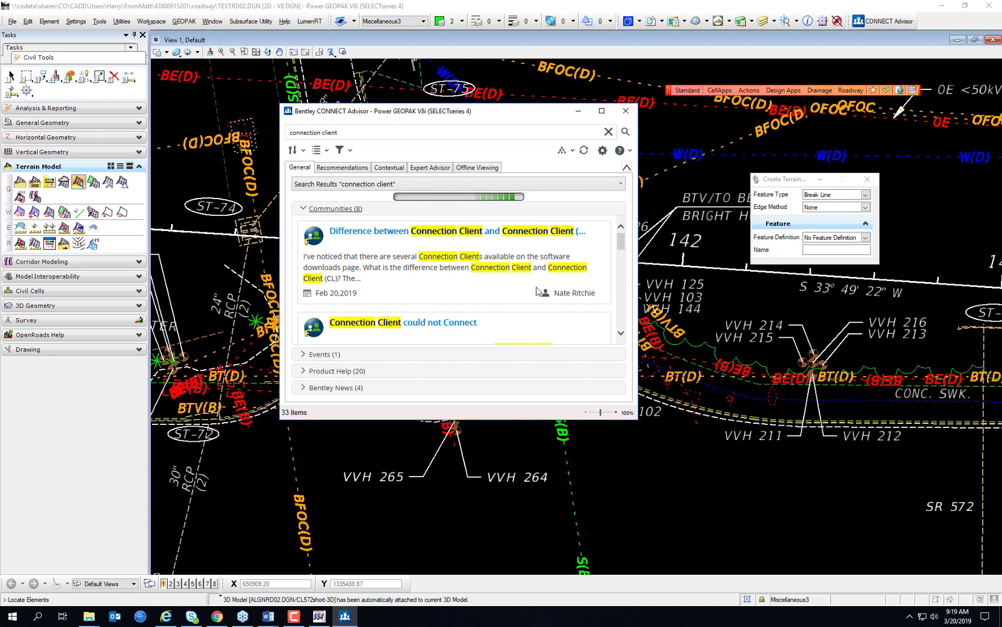
scroll(538, 291, "down", 1)
scroll(538, 291, "down", 4)
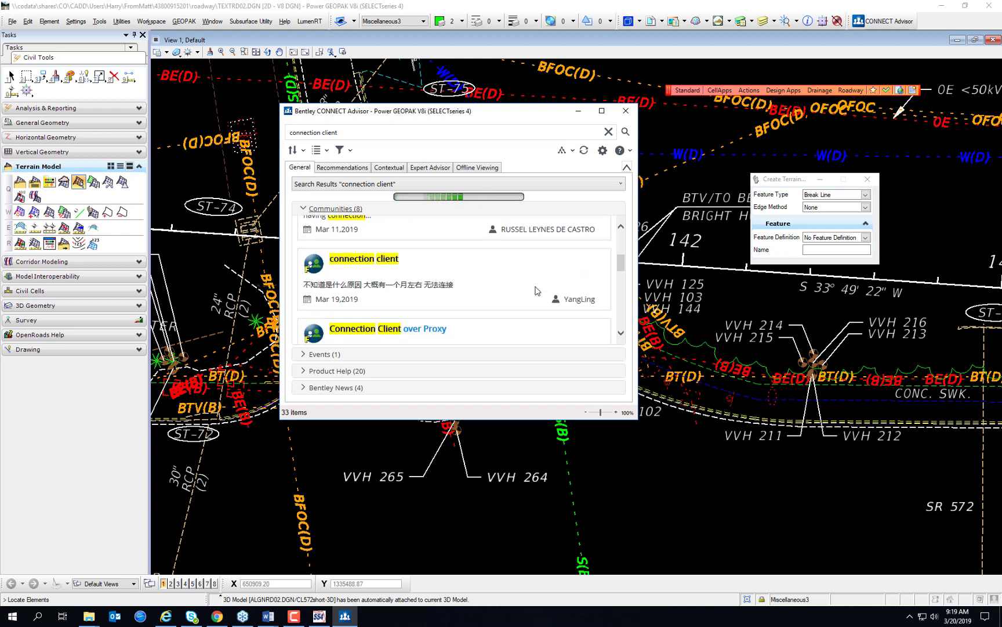
scroll(537, 289, "down", 2)
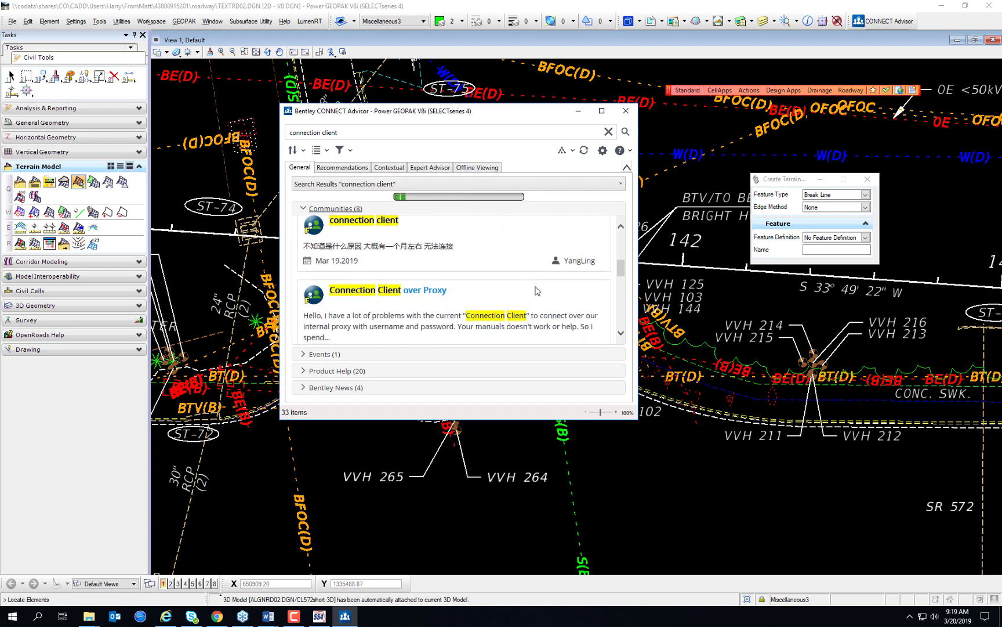
scroll(537, 286, "down", 5)
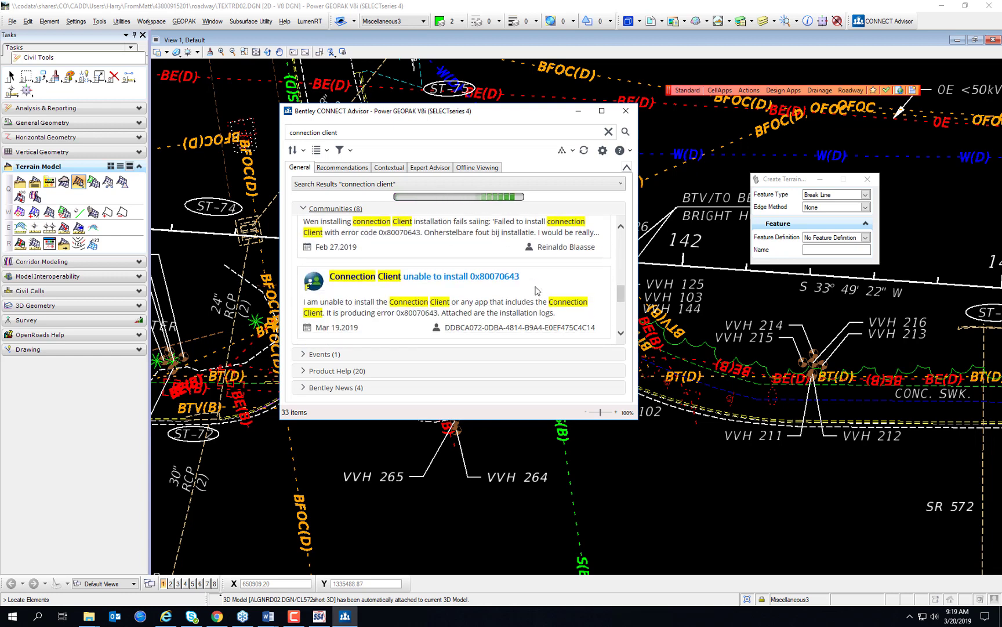
scroll(537, 291, "down", 3)
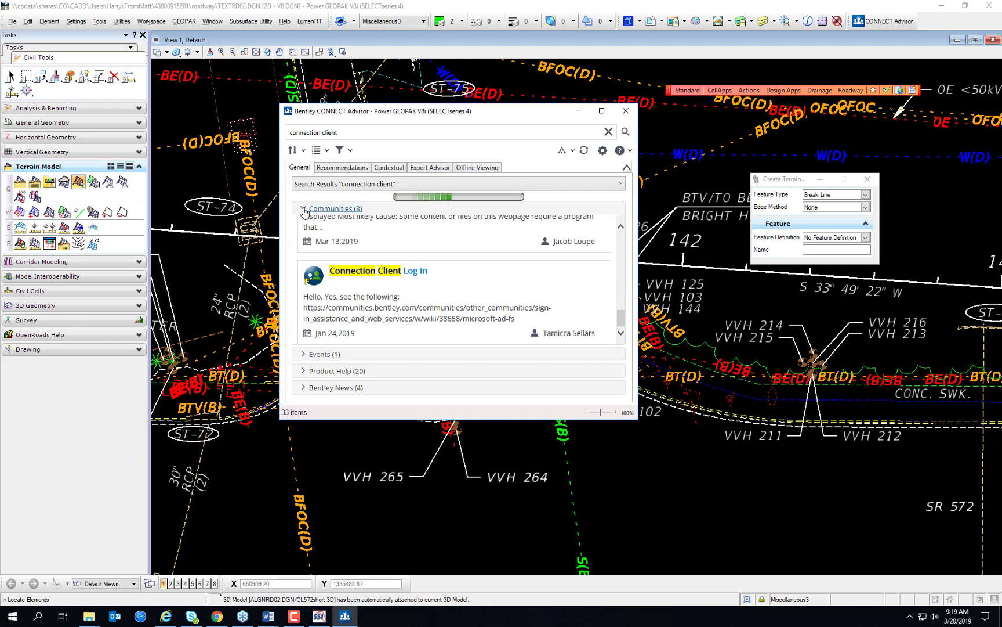
left_click(305, 211)
left_click(303, 226)
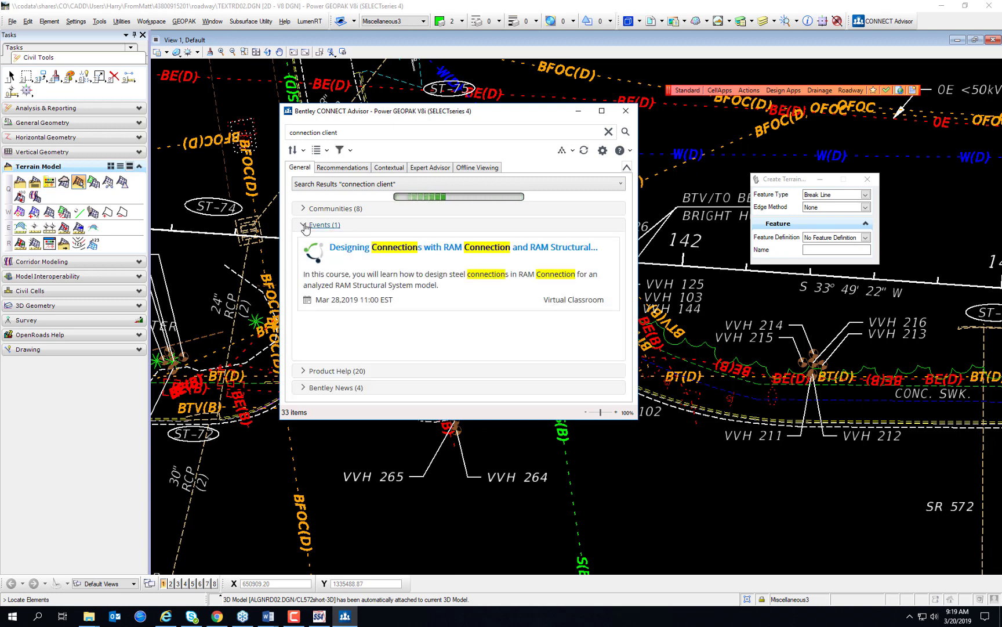
left_click(303, 225)
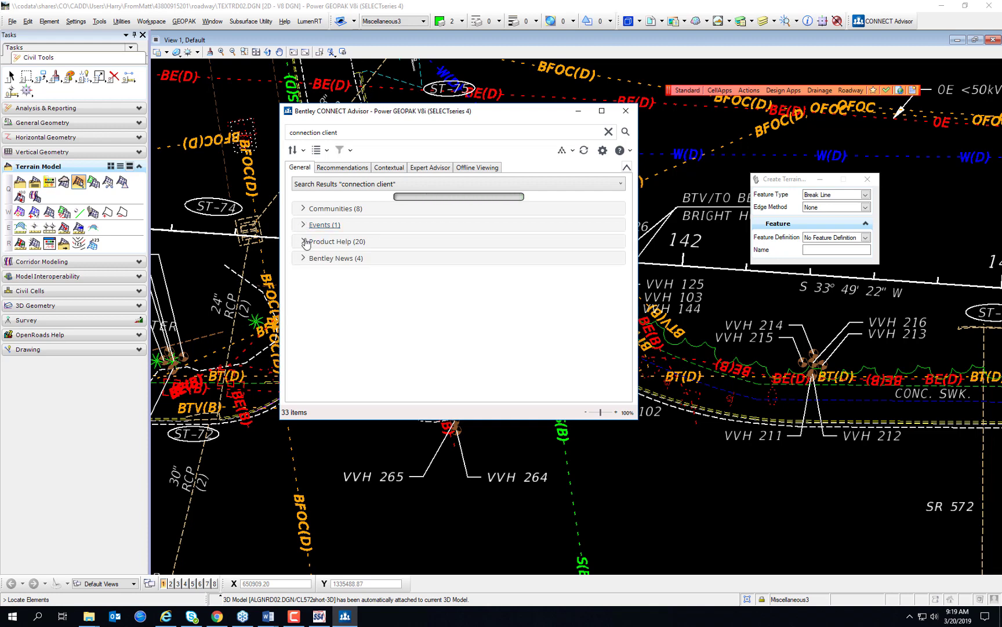
Browse the Product Help results, then expand the Bentley News results
left_click(304, 242)
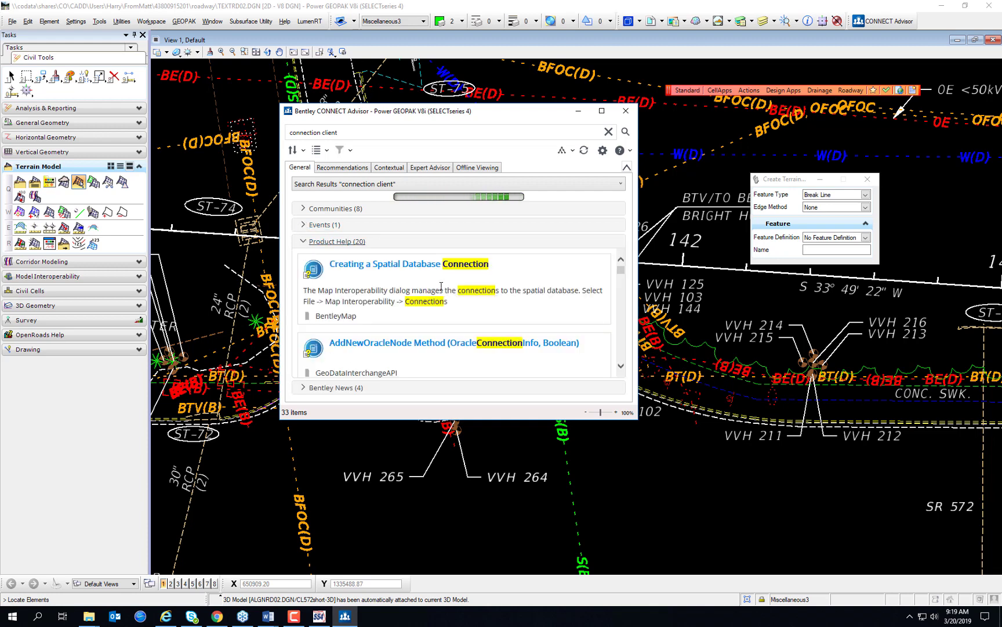
scroll(441, 291, "down", 2)
scroll(441, 291, "down", 5)
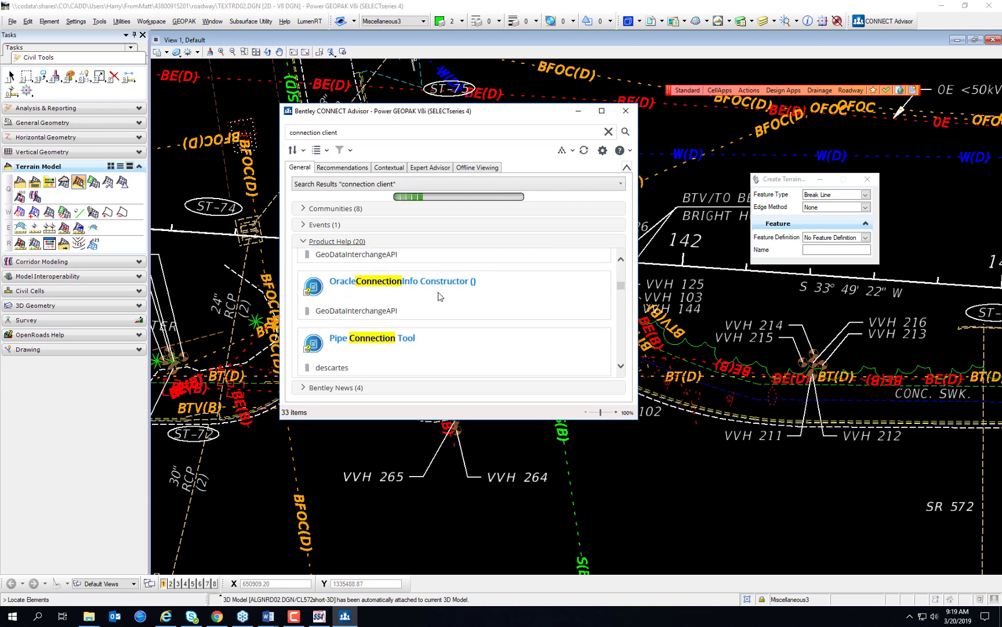
scroll(440, 299, "down", 5)
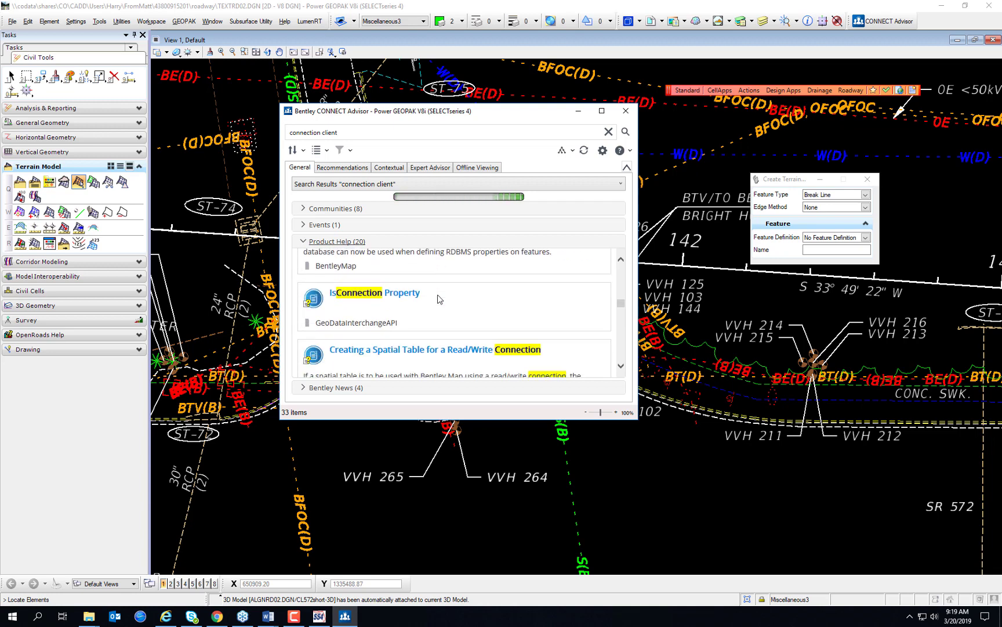
scroll(439, 295, "down", 5)
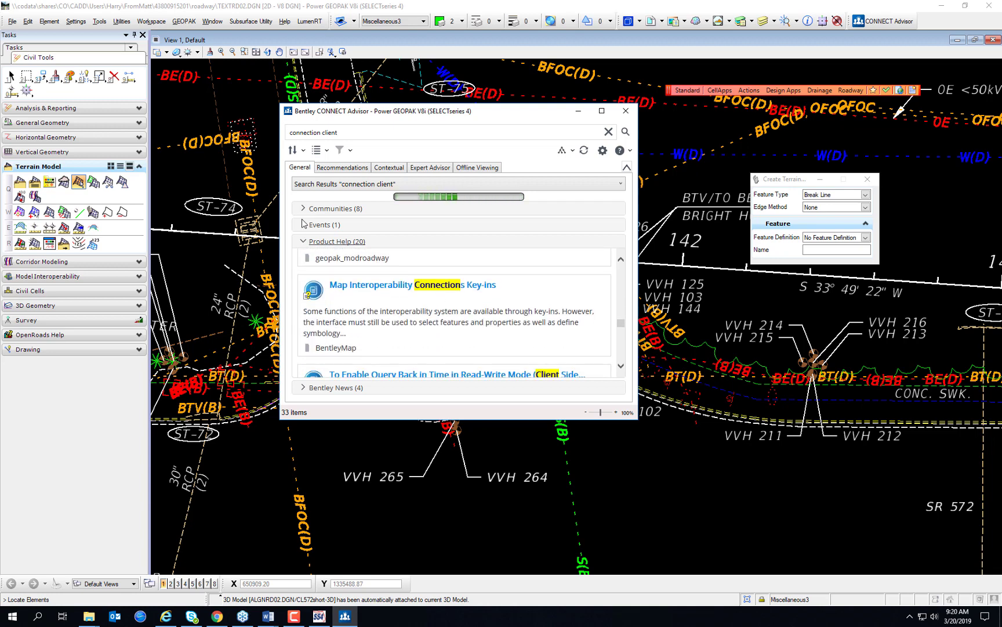
left_click(303, 241)
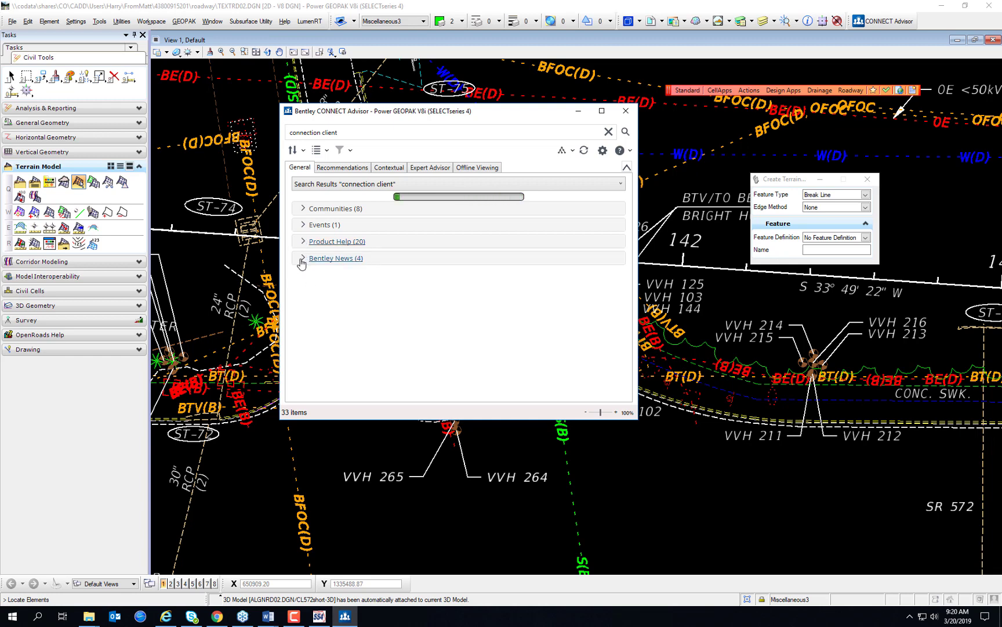
left_click(303, 258)
Scroll down the Find Training page filtered to CONNECT Advisor training
scroll(551, 316, "down", 2)
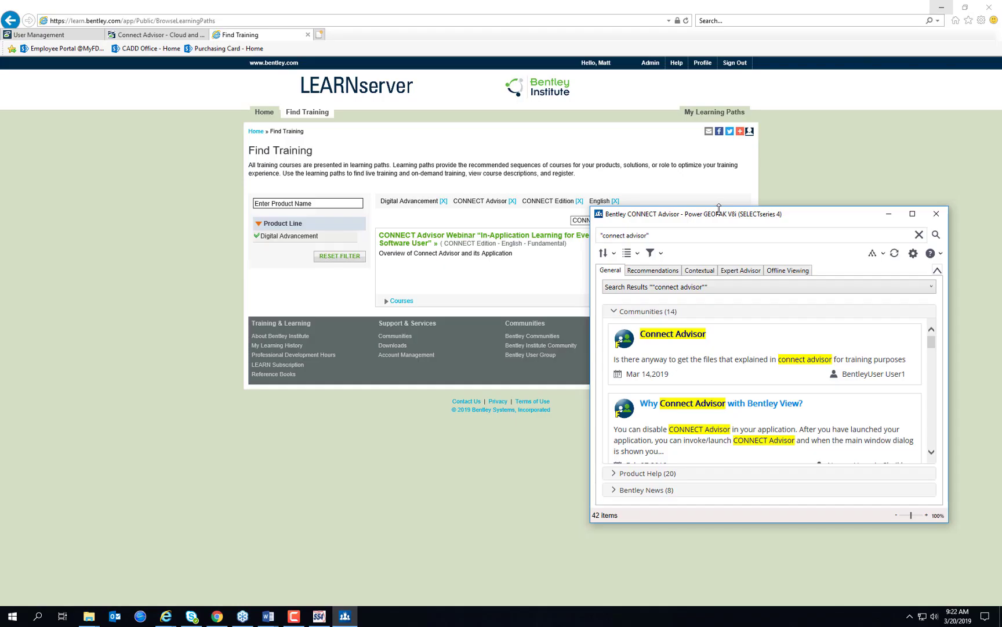